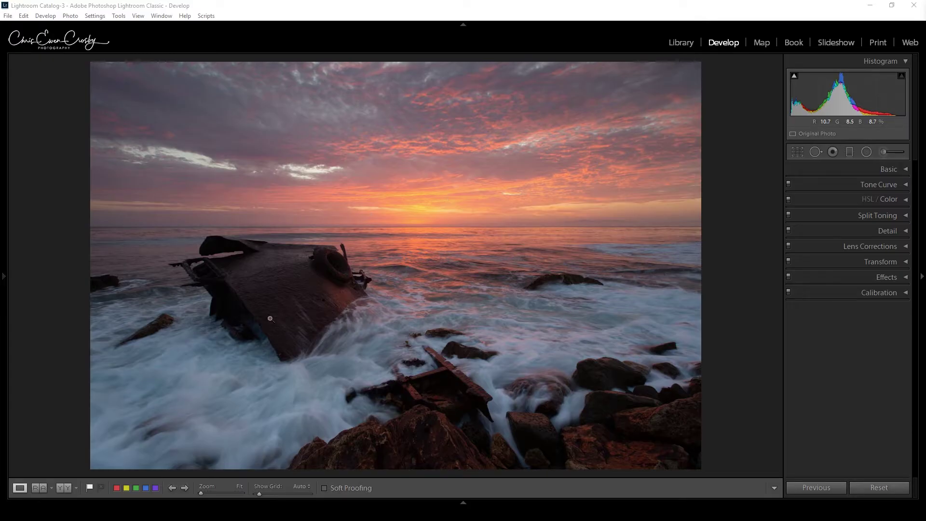
Open the sunset shipwreck photo from Lightroom in Adobe Photoshop CC 2019 for editing
right_click(358, 239)
mouse_move(421, 298)
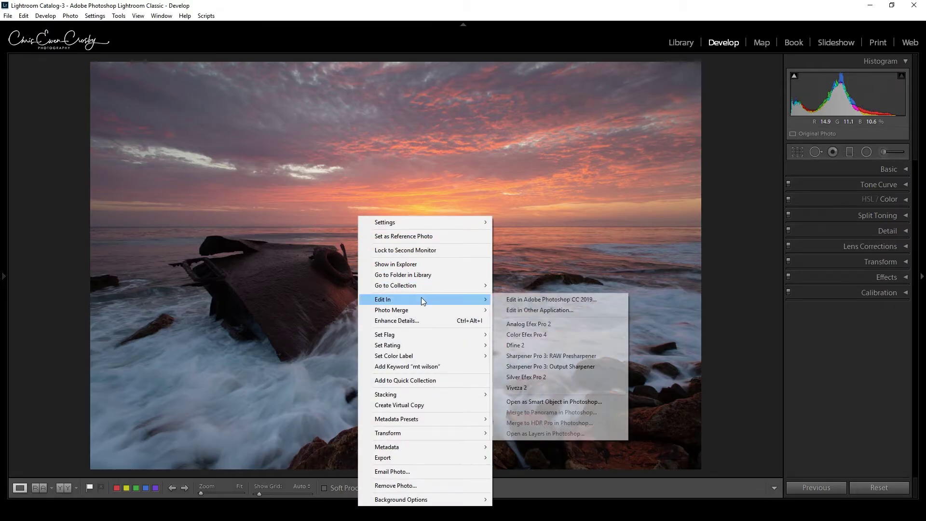
click(533, 299)
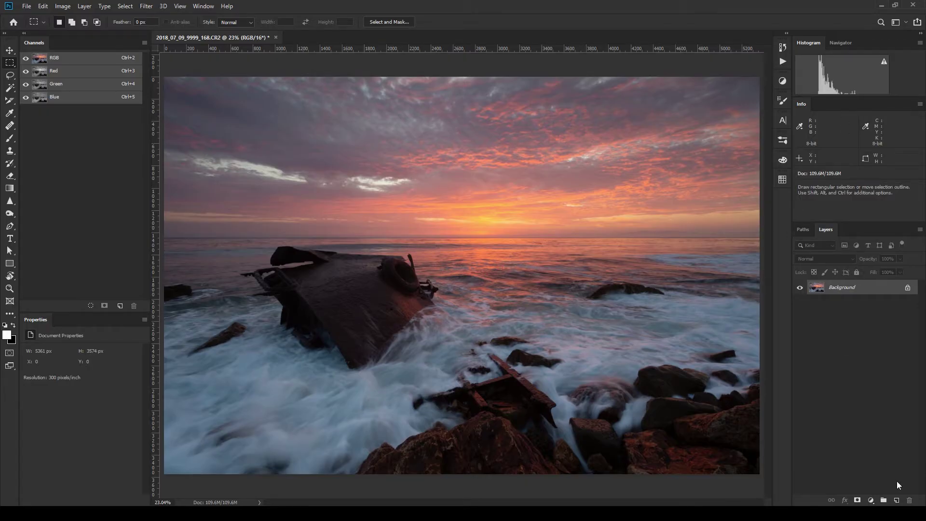
Create a new layer above the background and fill it with solid red (ff0000) at 100% opacity
click(897, 500)
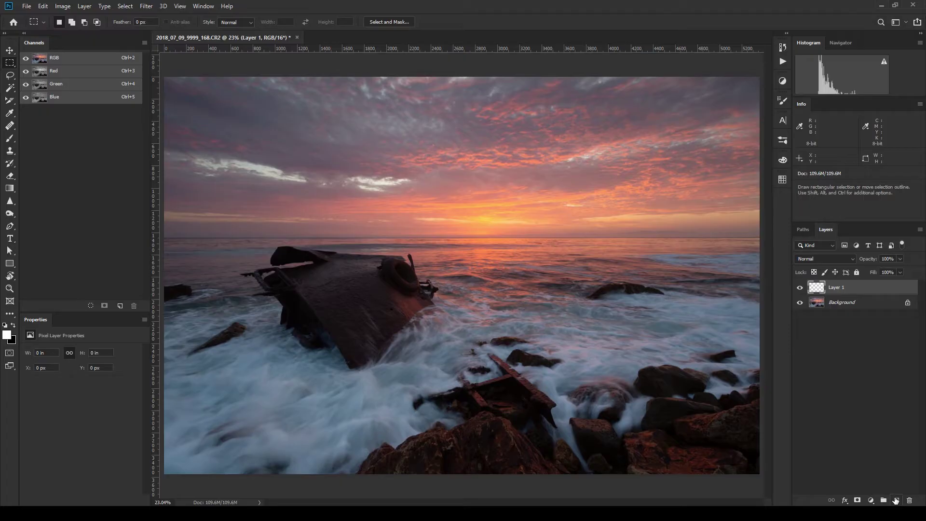
key(shift+F5)
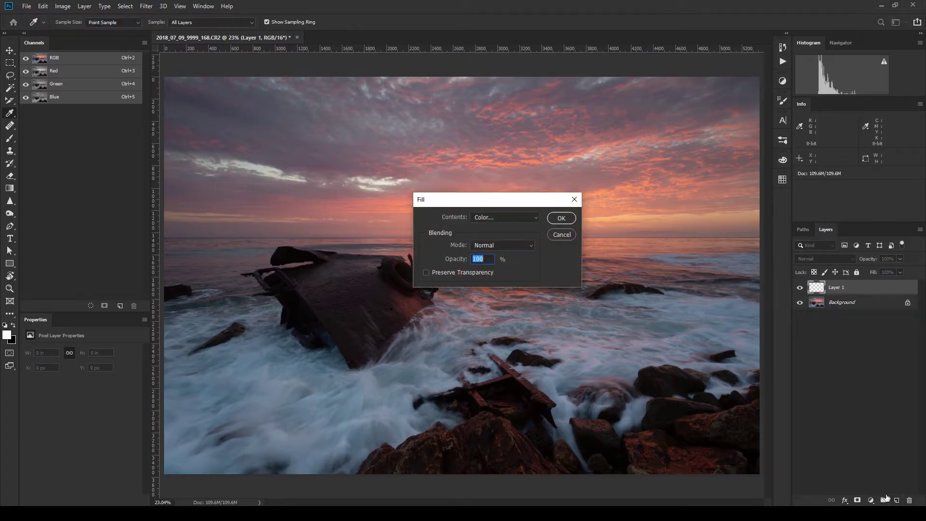
click(506, 217)
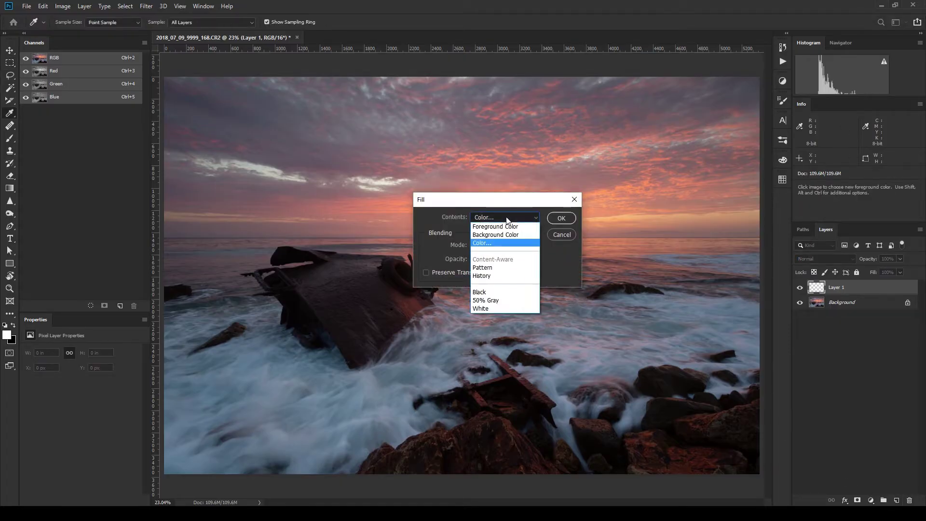
click(498, 243)
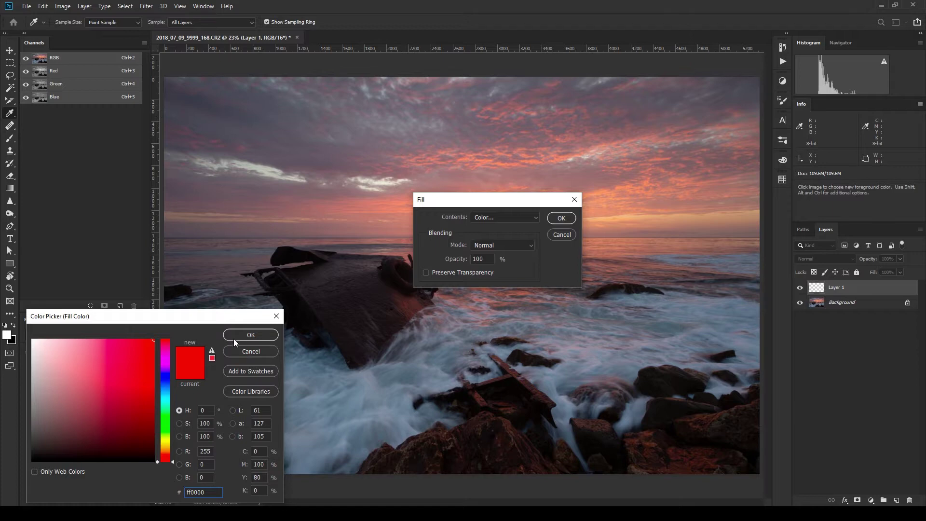
click(269, 334)
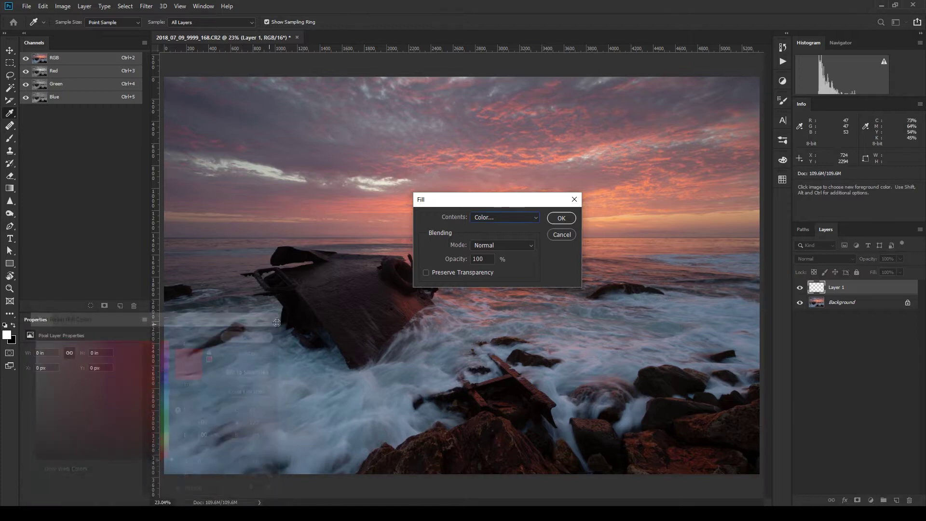
click(561, 218)
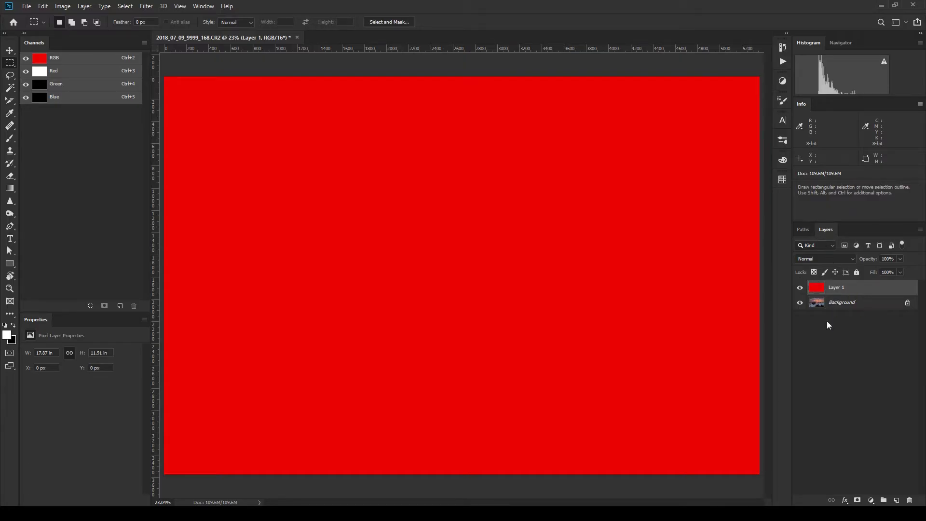
Add a white layer mask to the red layer and make the mask the active target
click(859, 501)
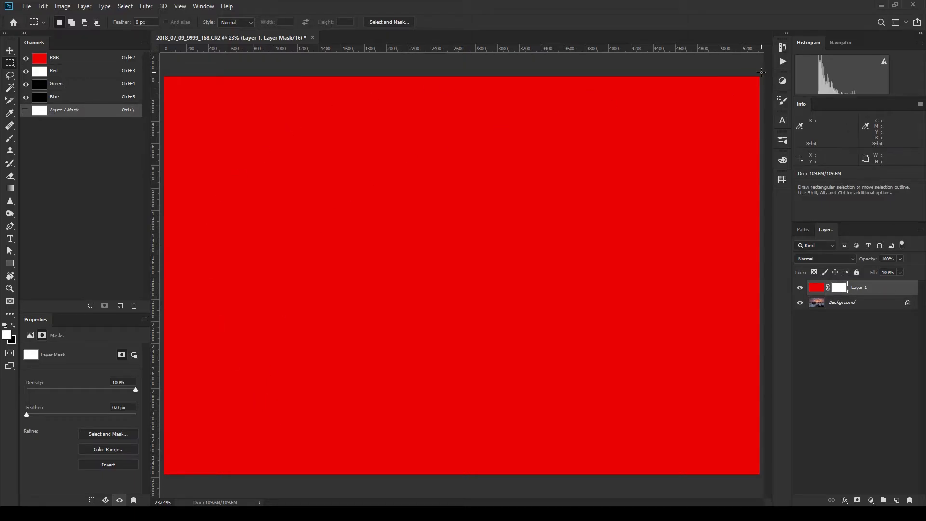
click(816, 290)
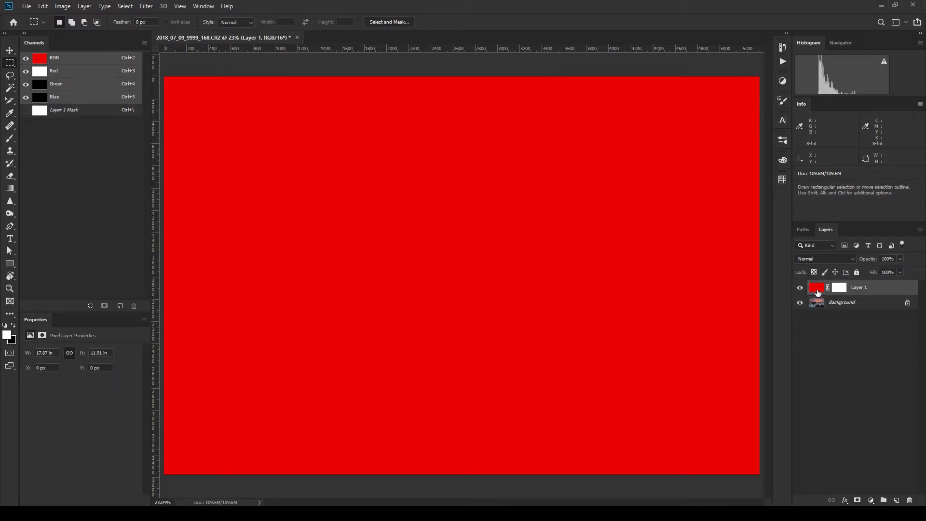
click(840, 288)
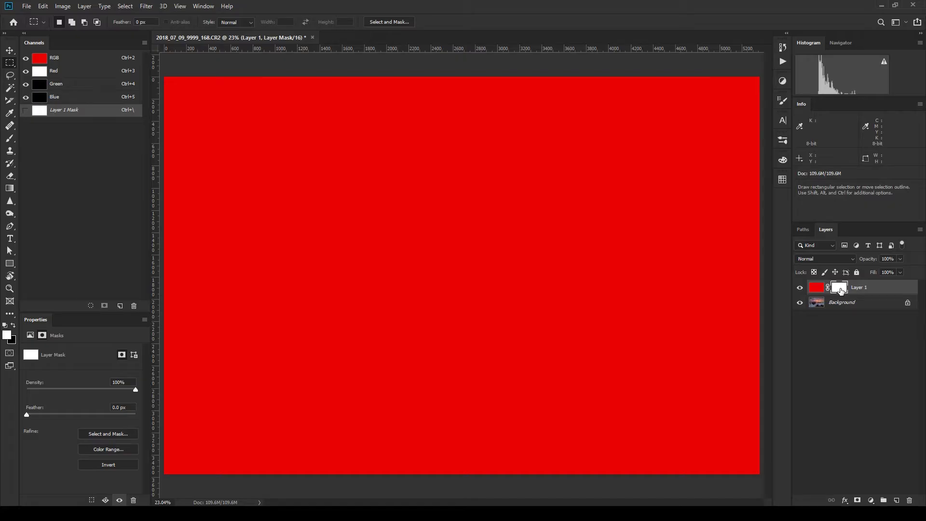
Paint several black spots and a broad winding stroke on the red layer's mask with the Brush tool
click(10, 139)
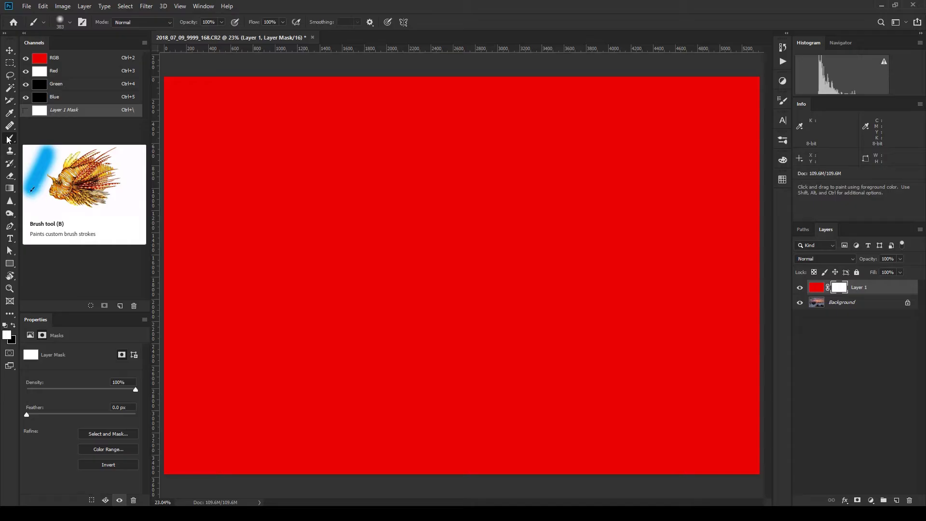
click(13, 326)
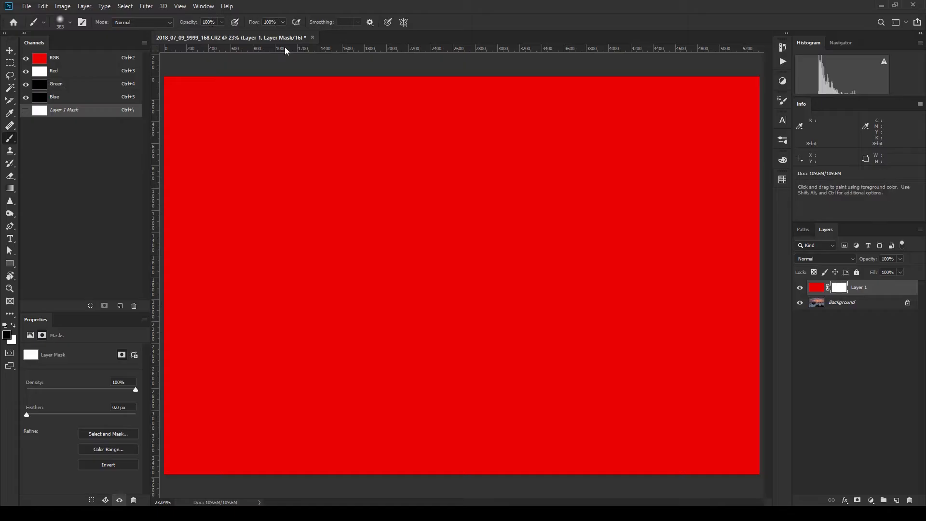
click(219, 196)
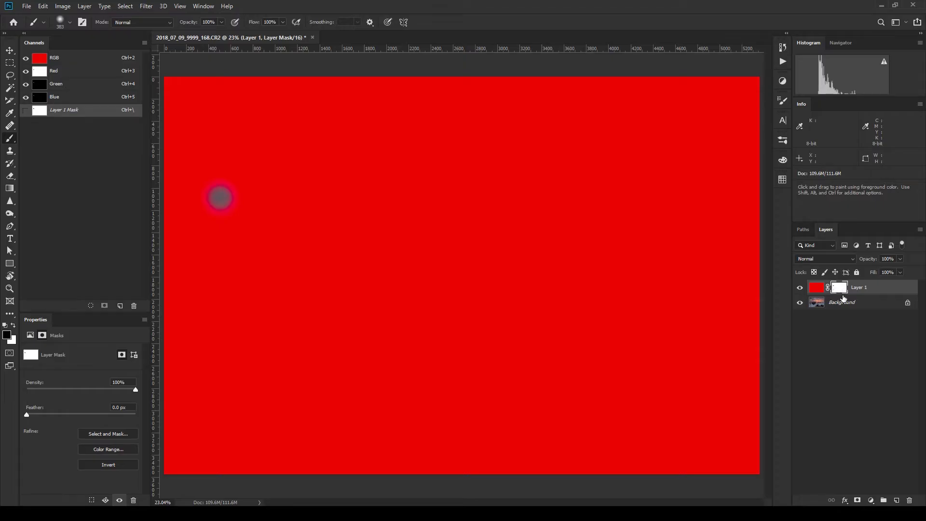
click(375, 193)
click(492, 178)
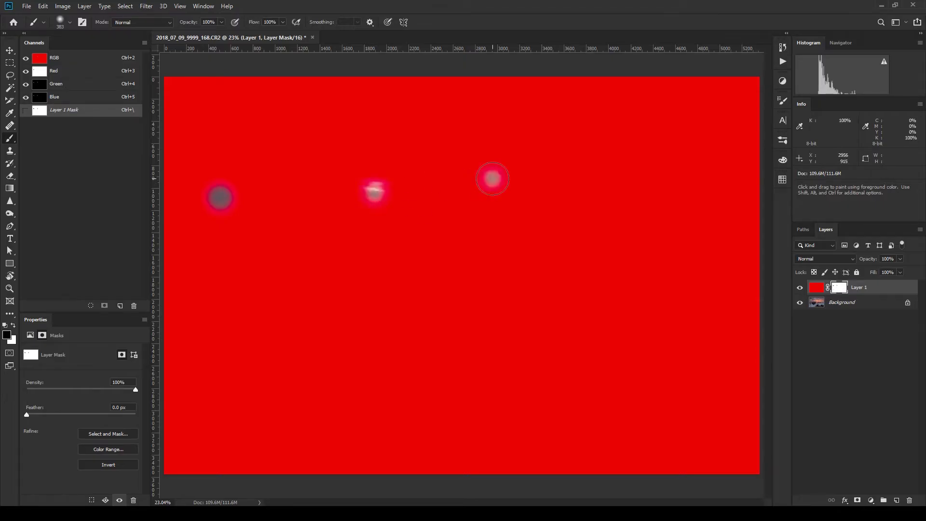
click(540, 151)
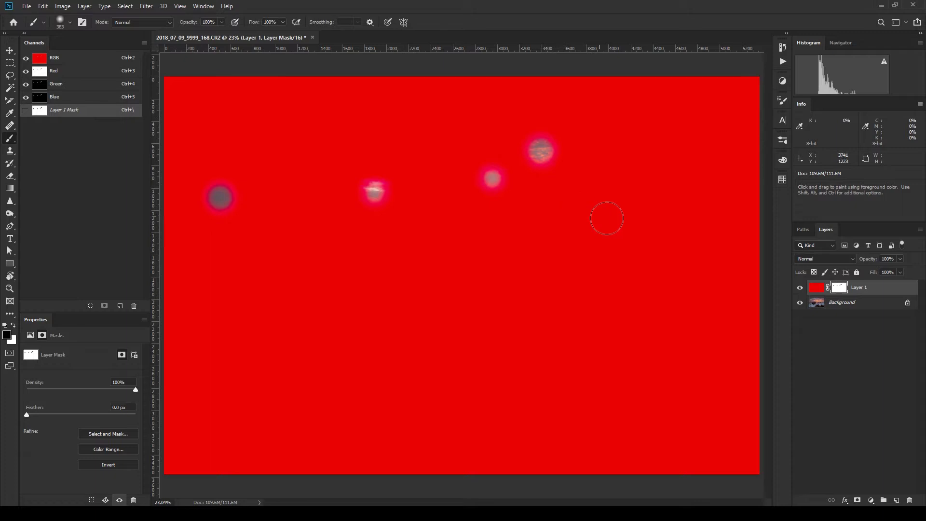
click(647, 225)
click(619, 218)
mouse_move(621, 221)
mouse_down()
mouse_move(516, 247)
mouse_move(640, 232)
mouse_move(518, 378)
mouse_move(445, 398)
mouse_move(402, 315)
mouse_move(557, 306)
mouse_move(412, 362)
mouse_move(465, 289)
mouse_move(518, 314)
mouse_move(493, 311)
mouse_up()
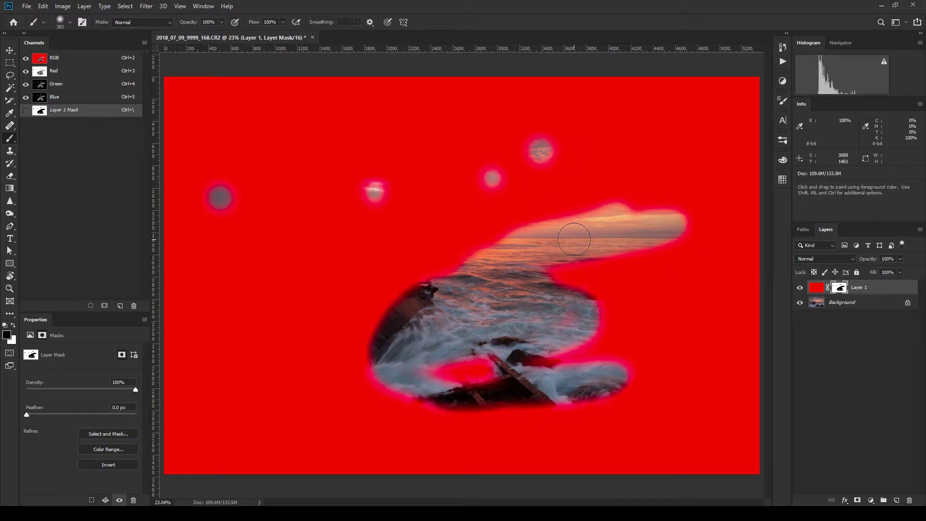
Display the layer mask on its own and paint most of its middle black with a larger 791 px brush, restoring the normal view
alt+click(839, 289)
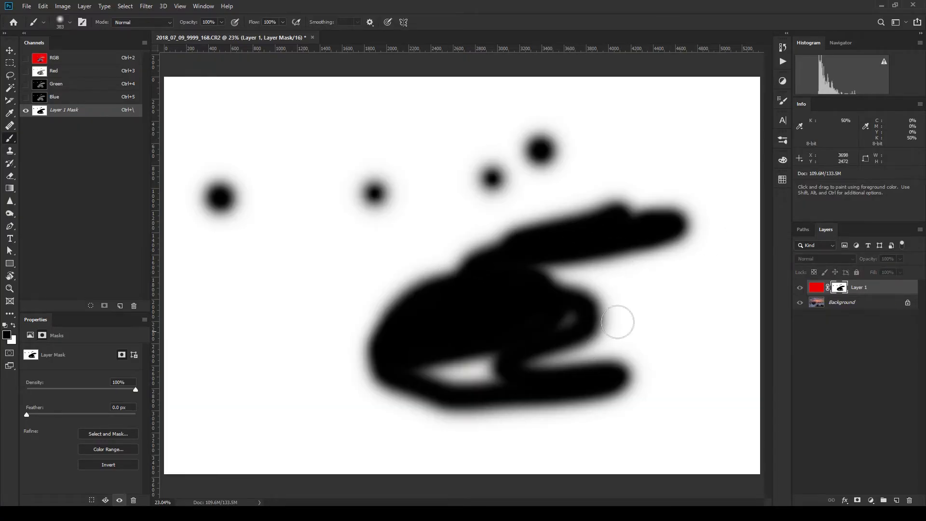
mouse_move(449, 212)
mouse_down()
mouse_move(513, 214)
mouse_move(337, 261)
mouse_move(459, 197)
mouse_move(511, 220)
mouse_move(439, 309)
mouse_move(337, 304)
mouse_move(492, 292)
mouse_move(569, 312)
mouse_move(566, 249)
mouse_move(618, 264)
mouse_move(568, 269)
mouse_move(567, 203)
mouse_move(508, 174)
mouse_move(444, 163)
mouse_move(292, 172)
mouse_move(305, 407)
mouse_move(342, 250)
mouse_move(384, 218)
mouse_move(402, 186)
mouse_move(339, 315)
mouse_move(327, 402)
mouse_move(706, 381)
mouse_move(700, 286)
mouse_move(666, 148)
mouse_move(544, 131)
mouse_move(607, 156)
mouse_move(631, 182)
mouse_move(652, 347)
mouse_move(573, 343)
mouse_move(609, 303)
mouse_move(424, 365)
mouse_move(389, 339)
mouse_move(548, 185)
mouse_move(656, 167)
mouse_move(597, 187)
mouse_move(614, 261)
mouse_move(664, 303)
mouse_move(633, 297)
mouse_move(605, 319)
mouse_move(392, 359)
mouse_move(389, 297)
mouse_move(426, 192)
mouse_move(722, 317)
mouse_up()
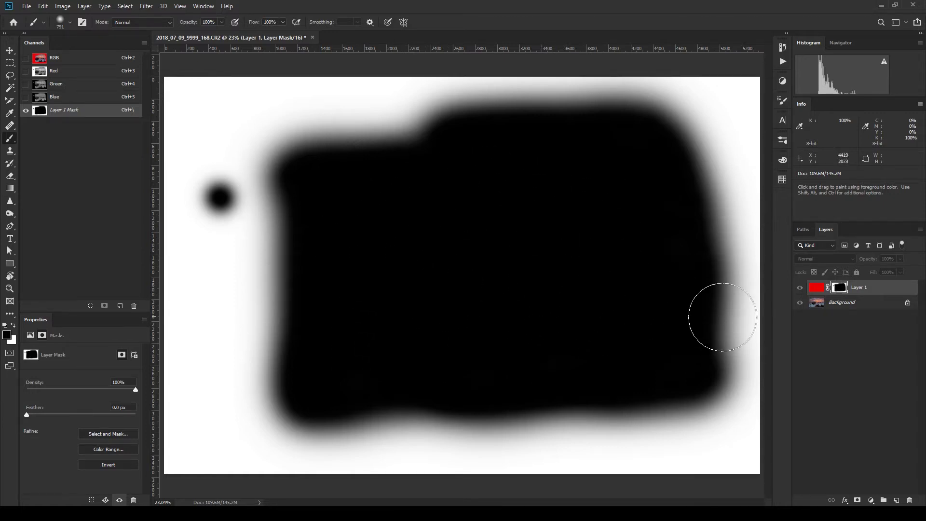
alt+click(839, 288)
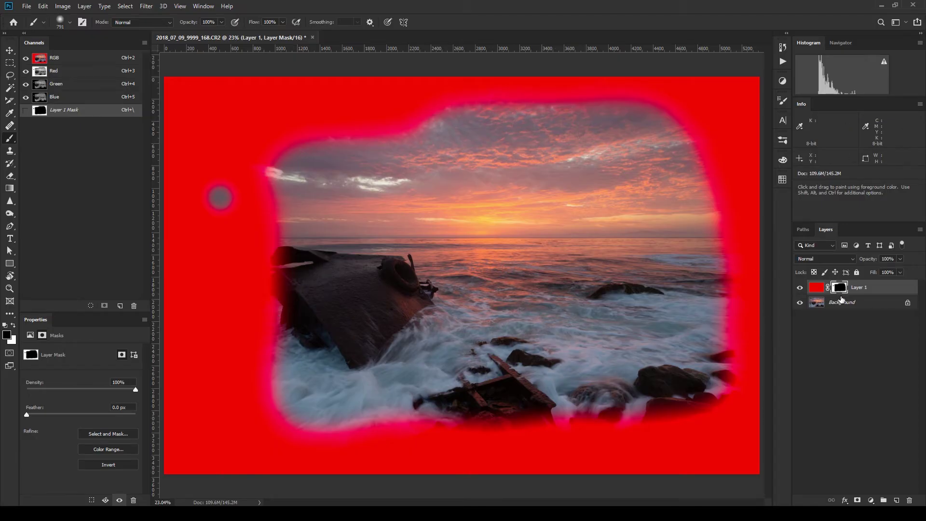
Delete the red layer together with its mask
click(910, 502)
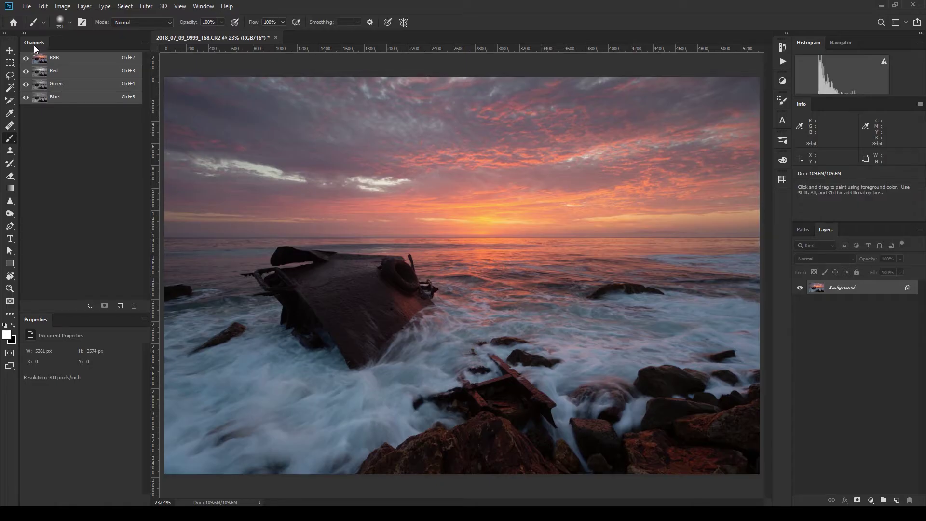
Check that the Channels panel is enabled and view the Blue channel on its own
click(202, 6)
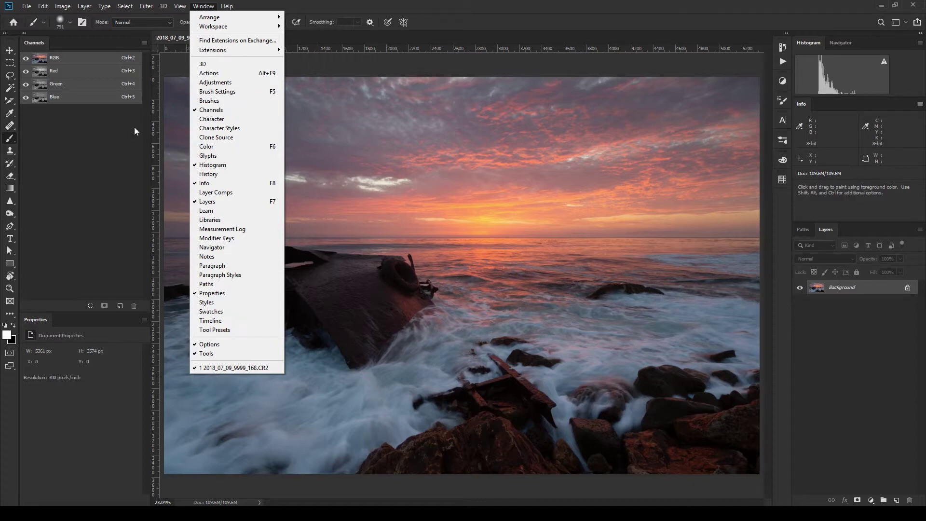
click(98, 155)
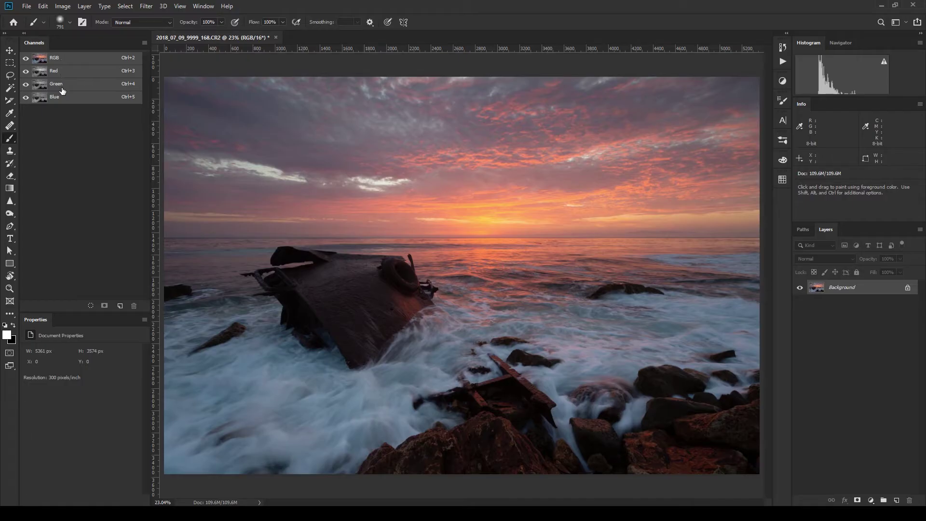
click(41, 102)
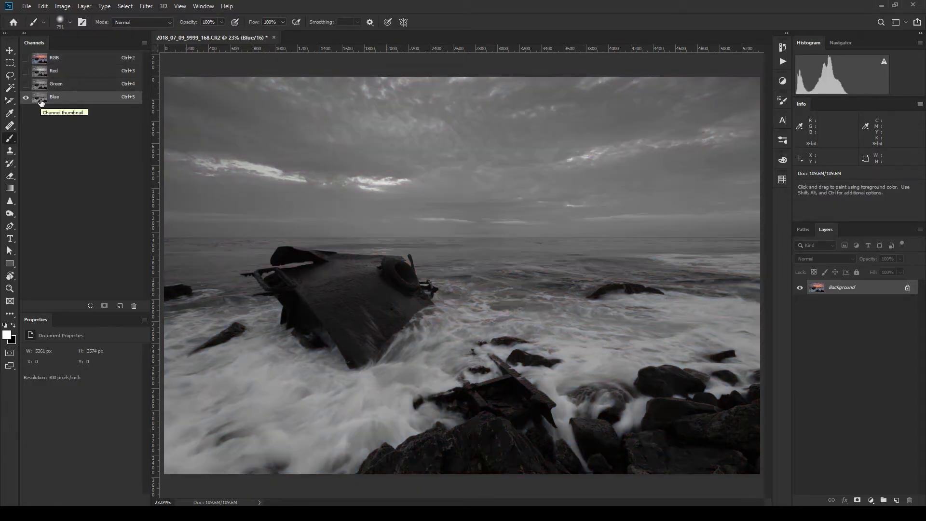
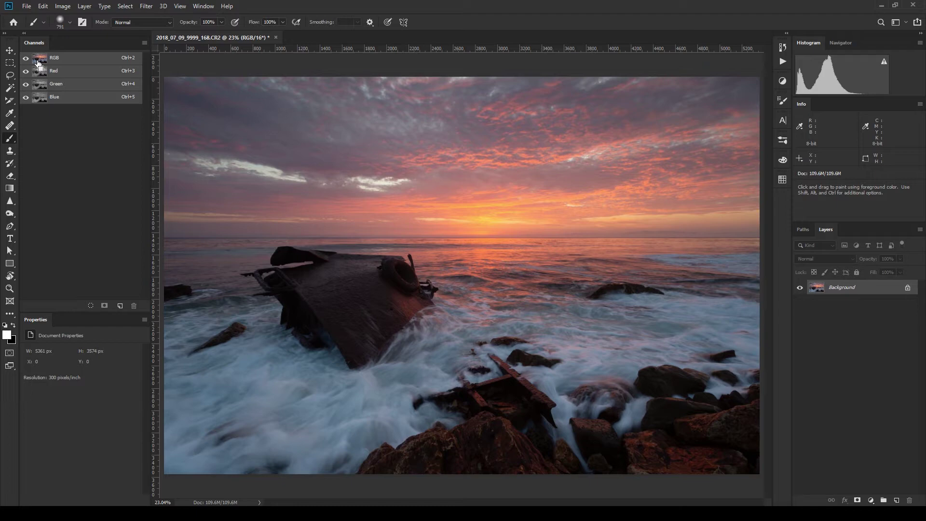
Load the RGB channel's luminosity as a selection and save it as a new channel named "Lights 1"
ctrl+click(39, 63)
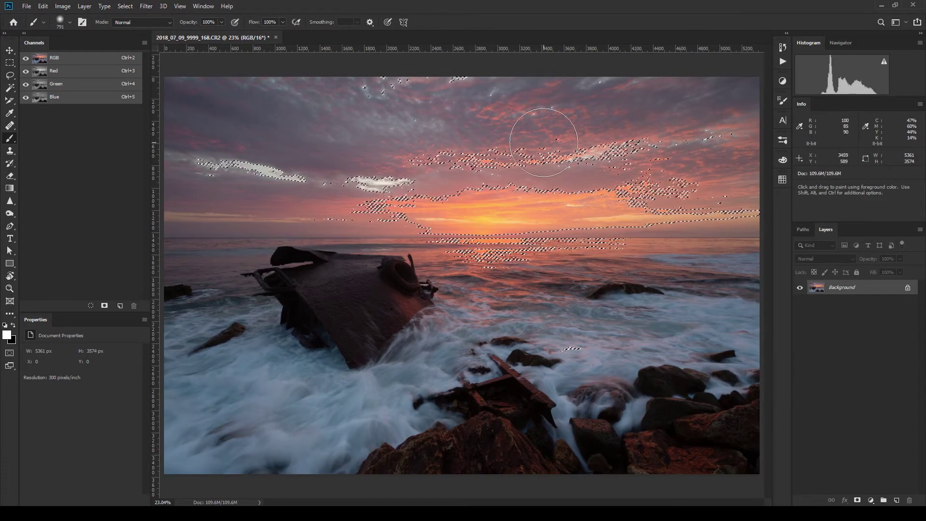
click(104, 305)
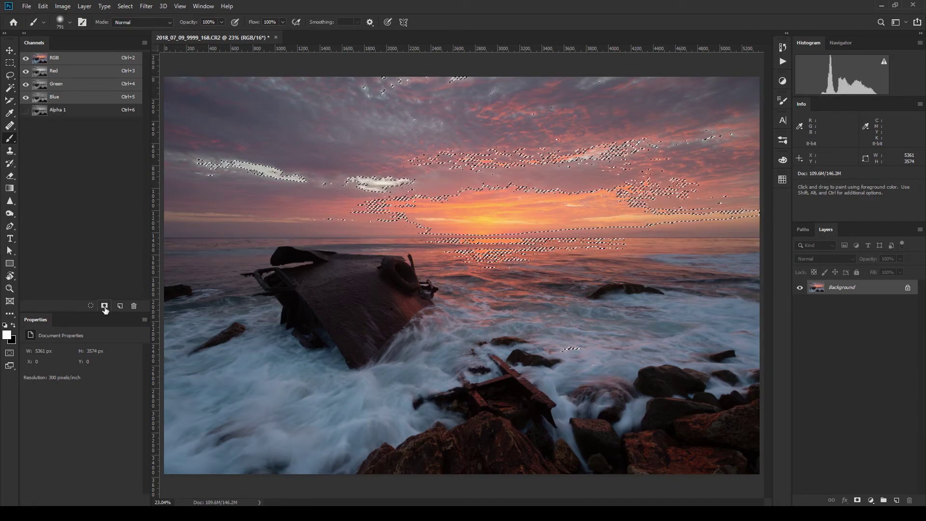
double_click(56, 111)
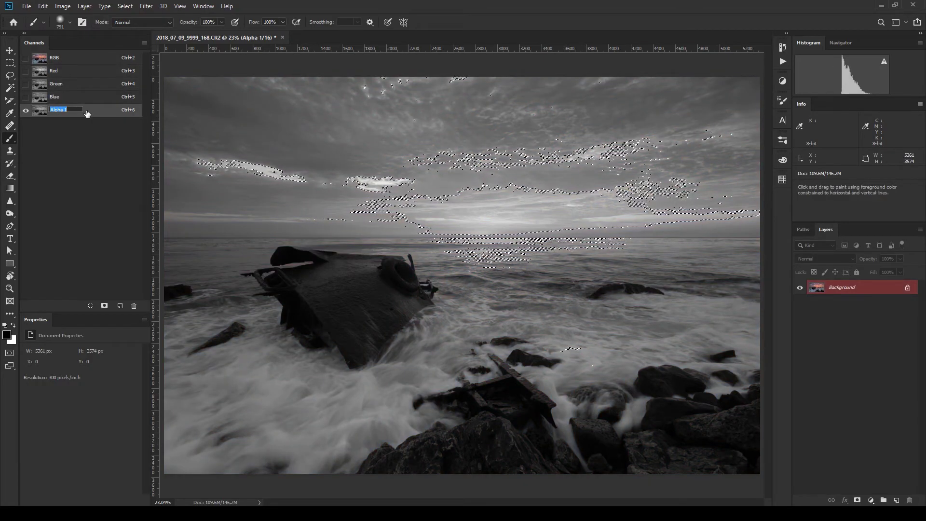
text(Lights 1)
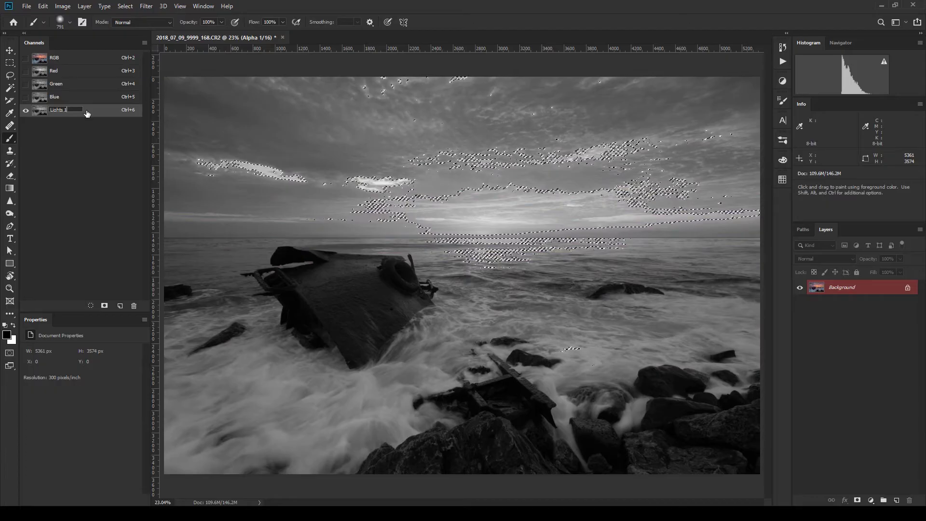
key(Return)
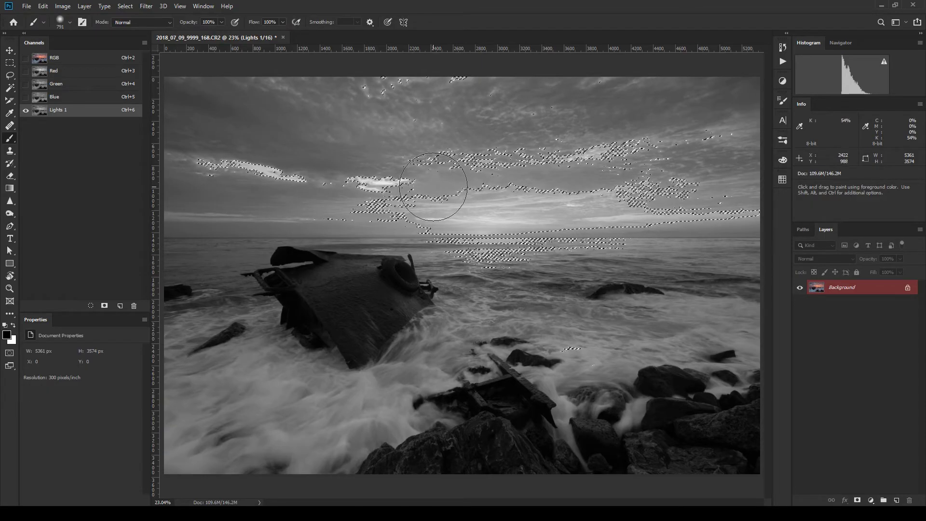
Return to the RGB composite and clear the active selection
click(56, 59)
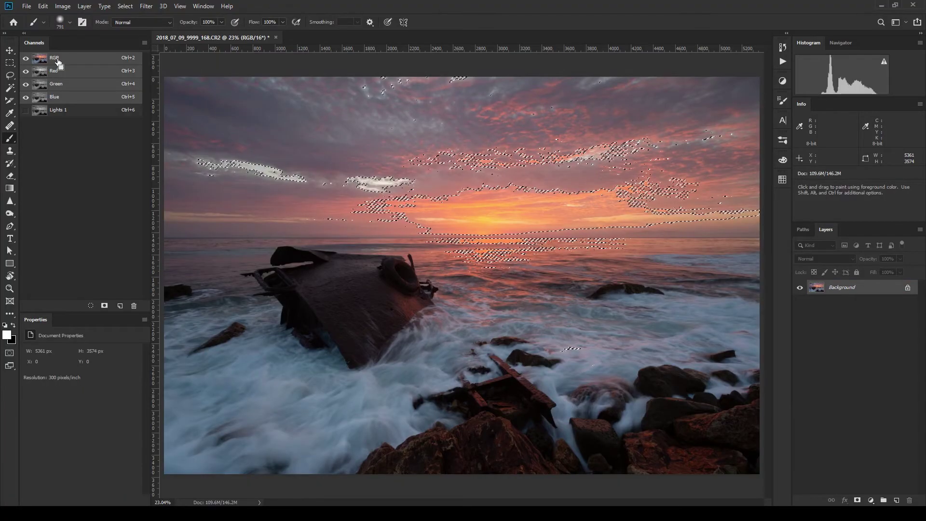
key(ctrl+d)
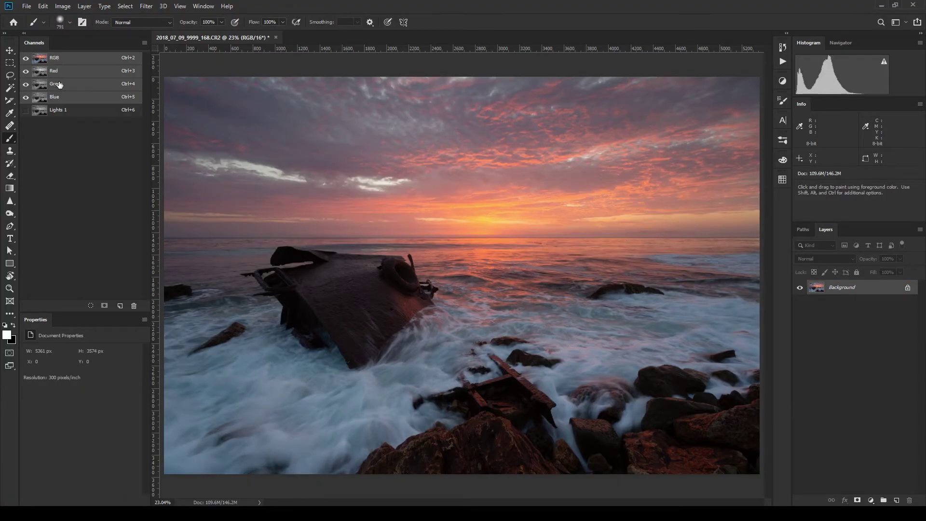
Compare the Lights 1 channel with the full-color RGB composite
click(66, 112)
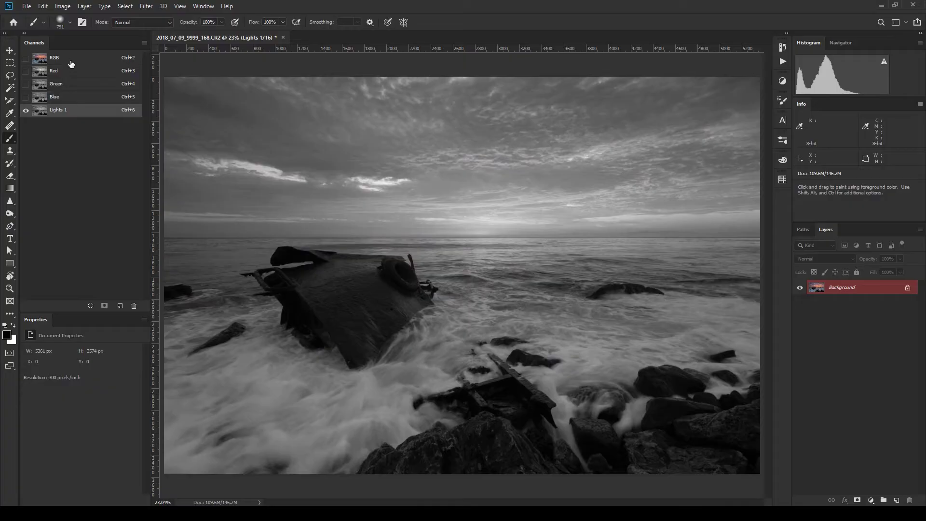
key(ctrl+2)
click(75, 112)
Check the Lights 1 channel under Quick Mask, and set the Quick Mask color to indicate selected areas
click(9, 355)
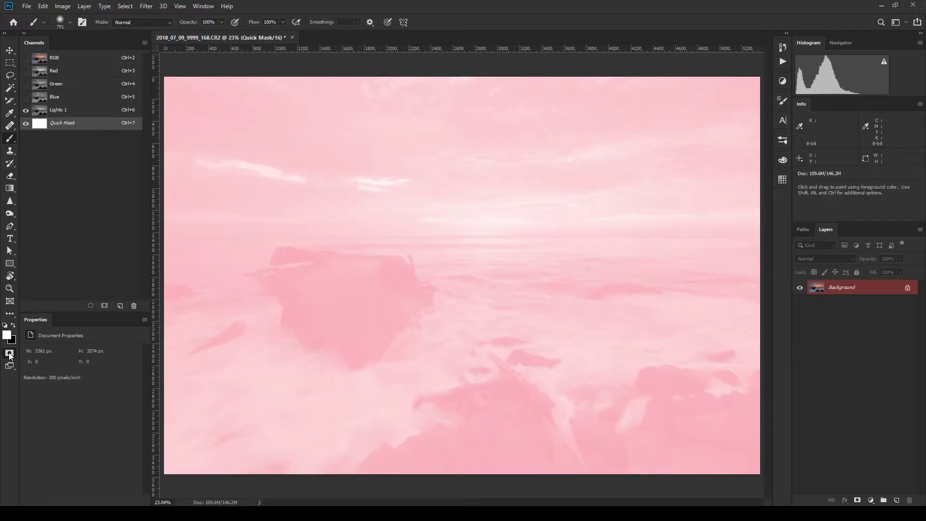
double_click(10, 355)
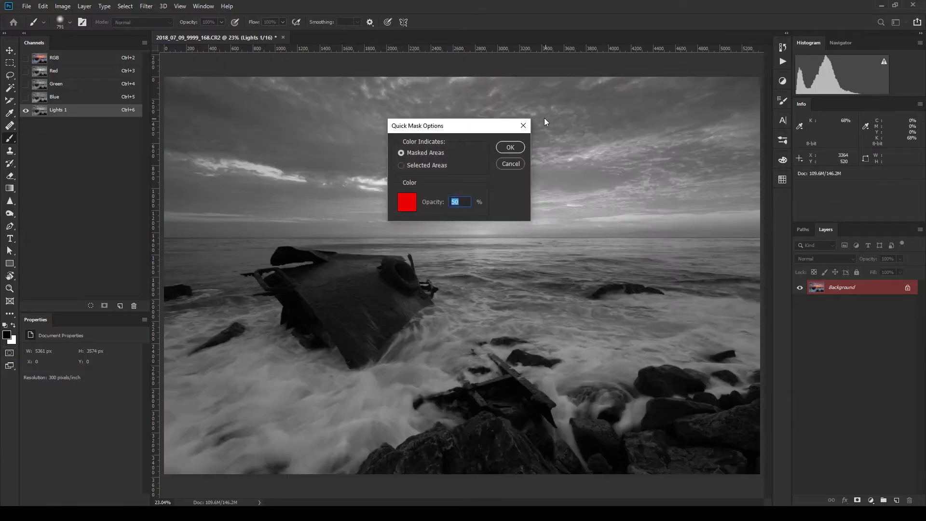
click(413, 167)
click(510, 147)
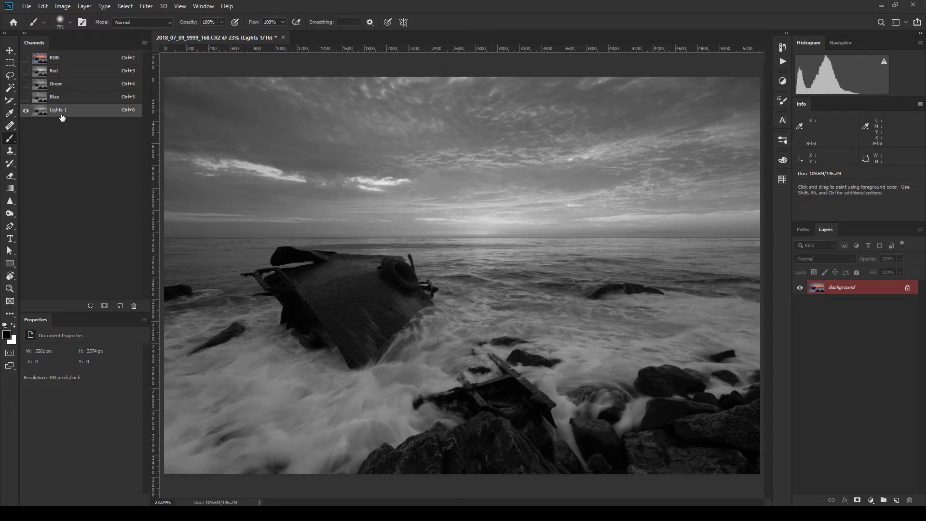
Load the image's luminosity as a selection, intersect it with Lights 1, and save the result as a channel named "Lights 2"
ctrl+click(59, 61)
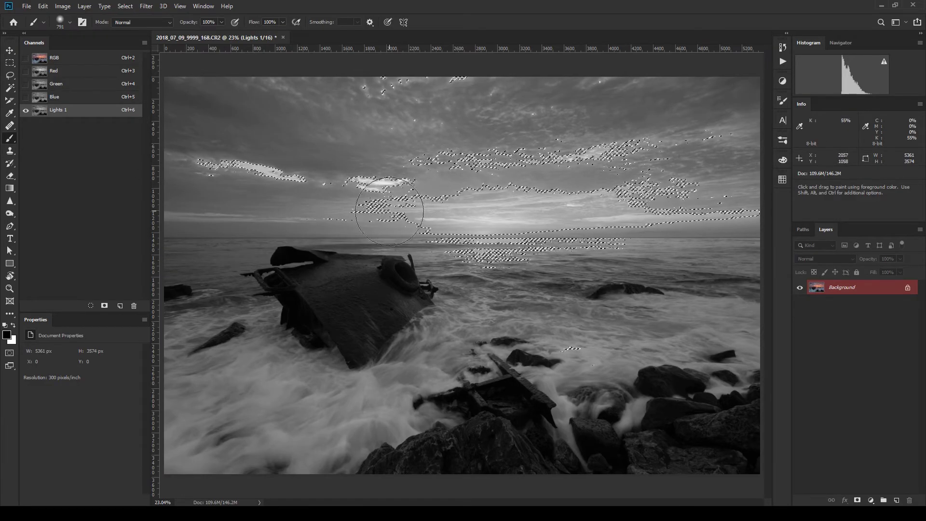
ctrl+click(41, 113)
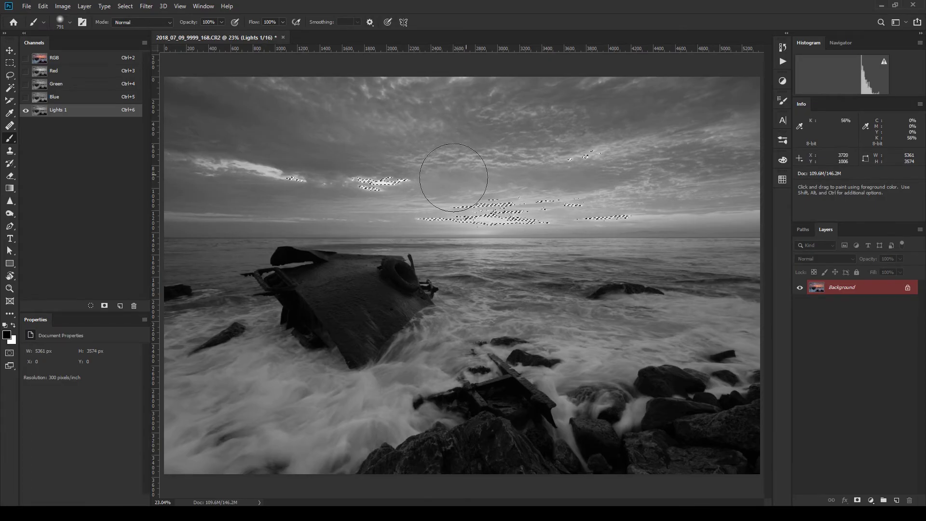
click(105, 306)
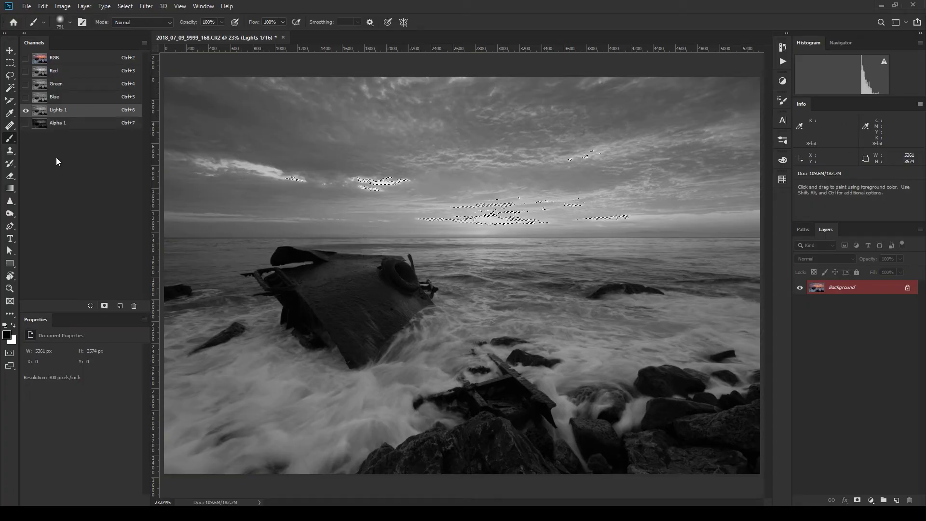
click(57, 123)
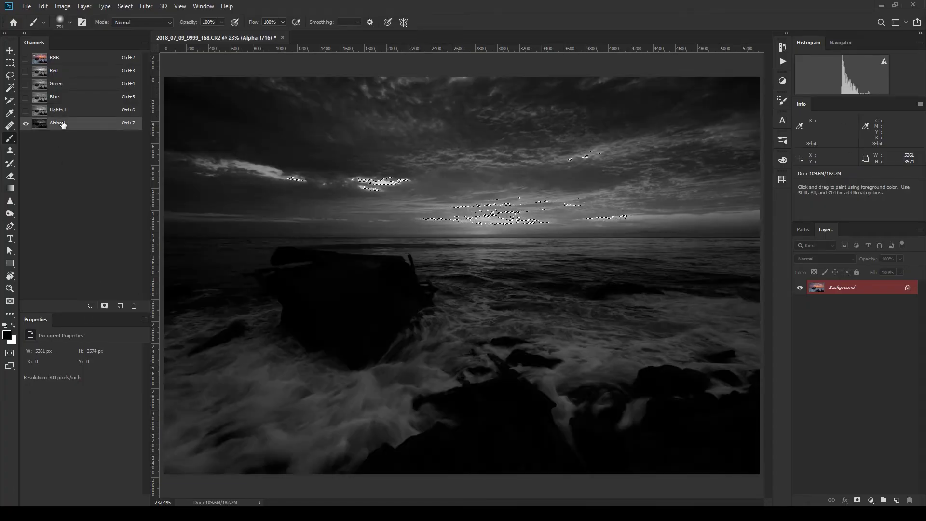
double_click(58, 123)
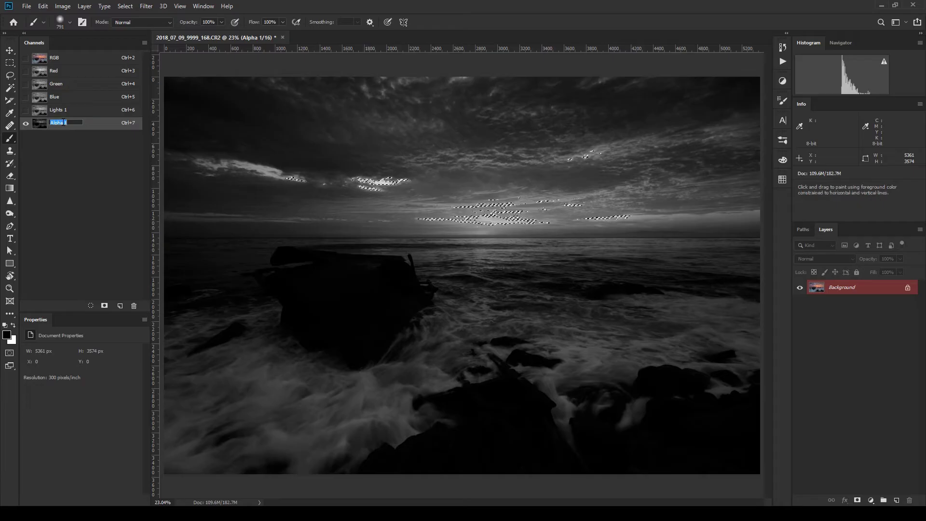
text(Lights 2)
key(Return)
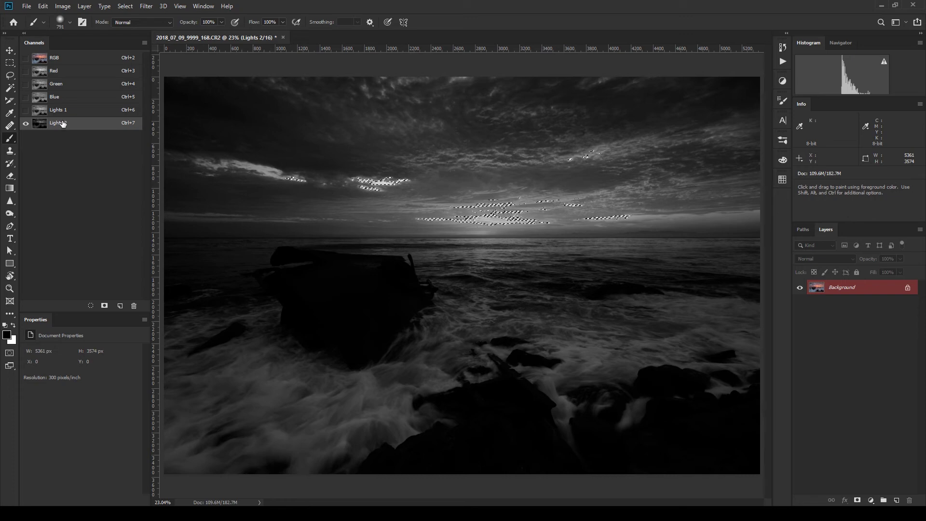
Compare the Lights 1 channel with the Lights 2 channel
click(65, 114)
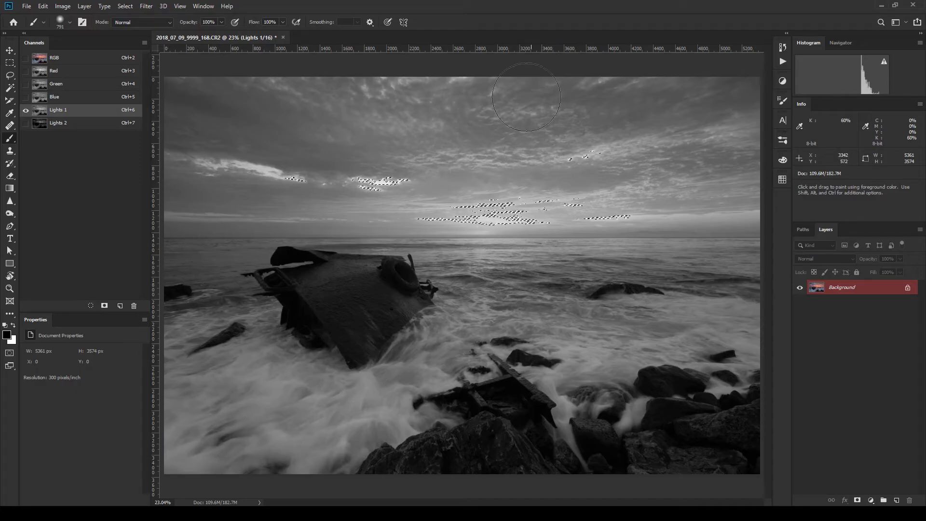
click(69, 126)
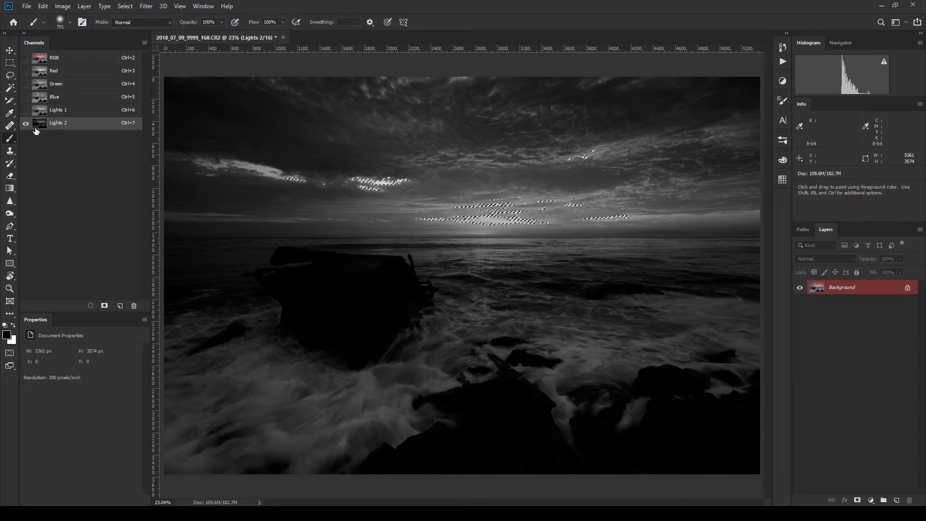
drag(35, 130, 36, 131)
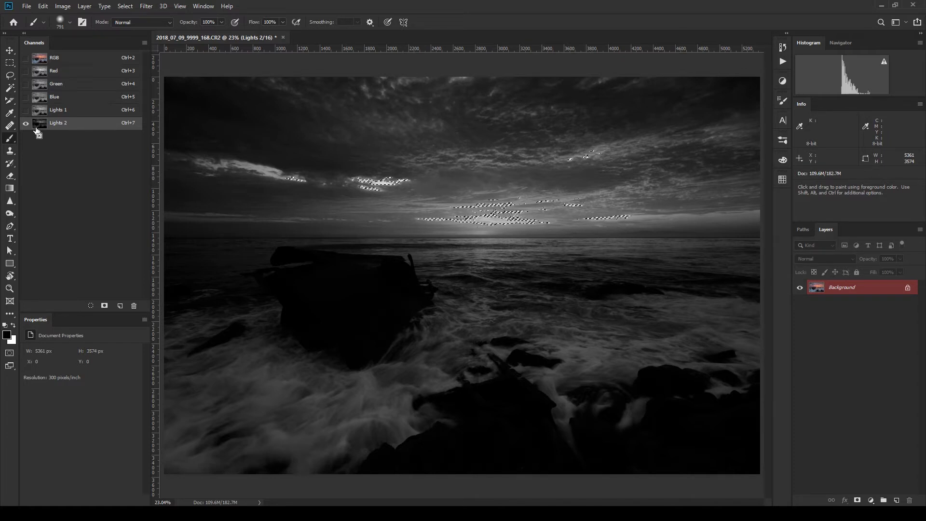
Intersect the active selection with Lights 2 and save it as a new channel named "Lights 3"
ctrl+click(36, 128)
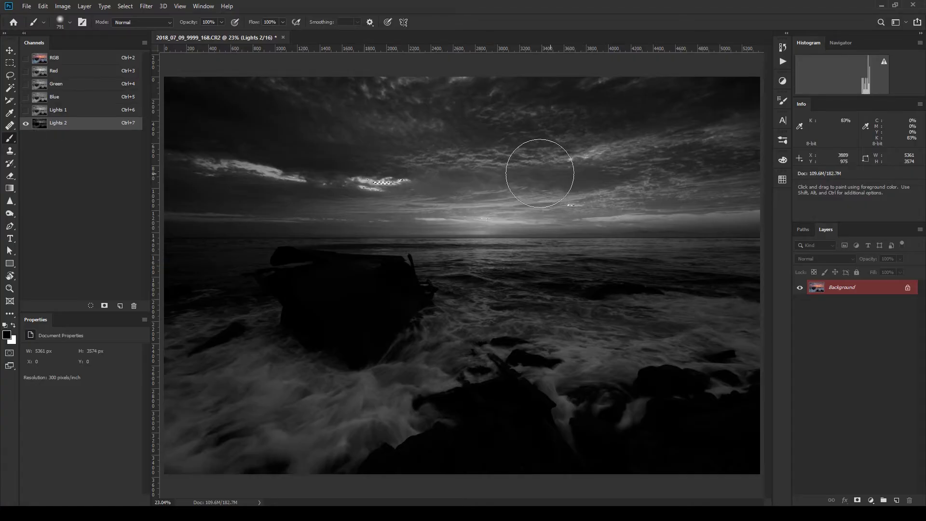
click(104, 306)
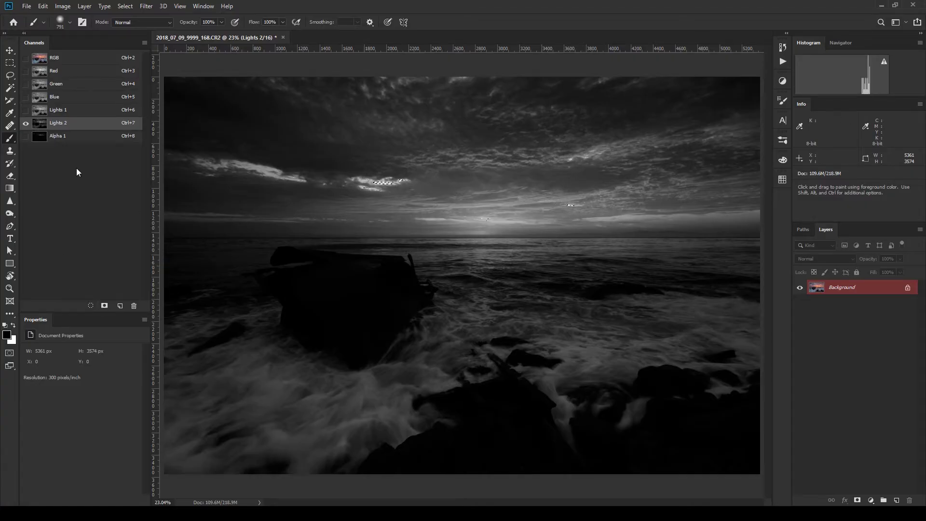
double_click(59, 136)
text(Lights)
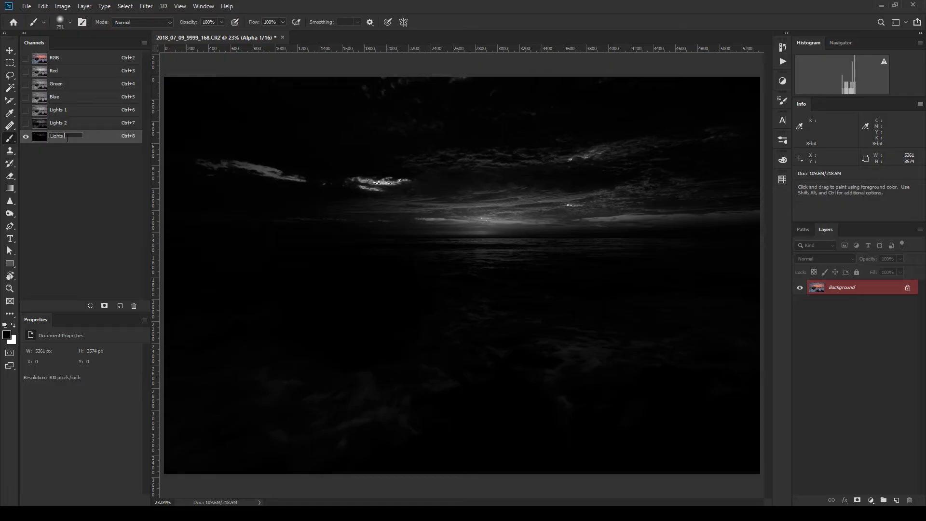
text( 3)
key(Return)
Load Lights 1 as a selection, invert it, and save it as a new channel named "Darks 1"
click(71, 115)
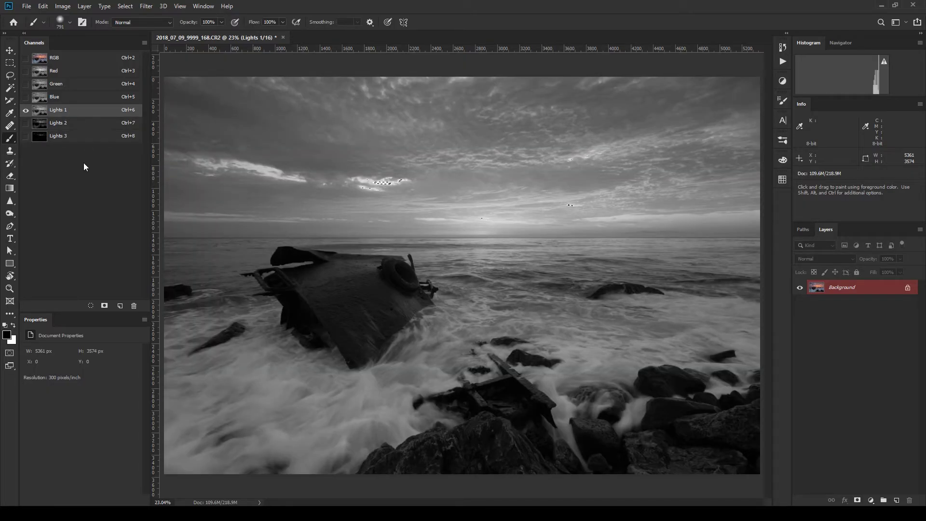
ctrl+click(40, 114)
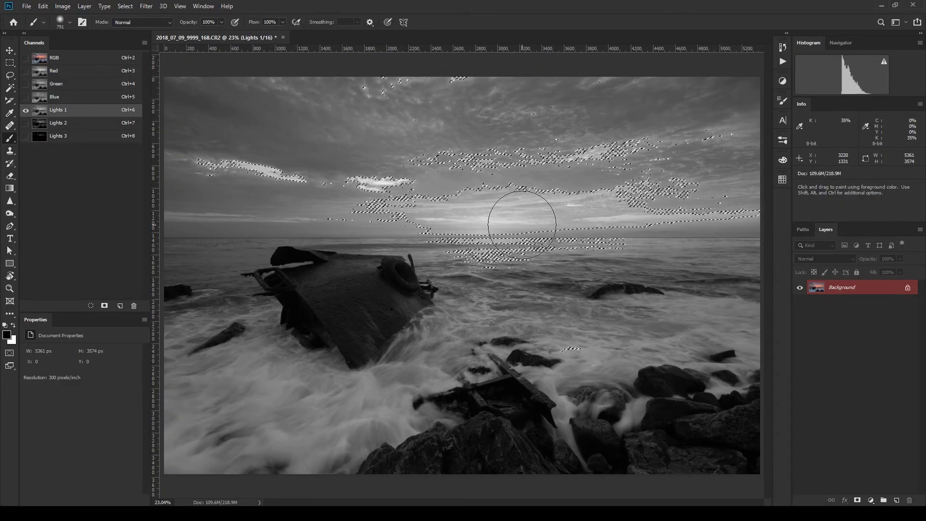
key(ctrl)
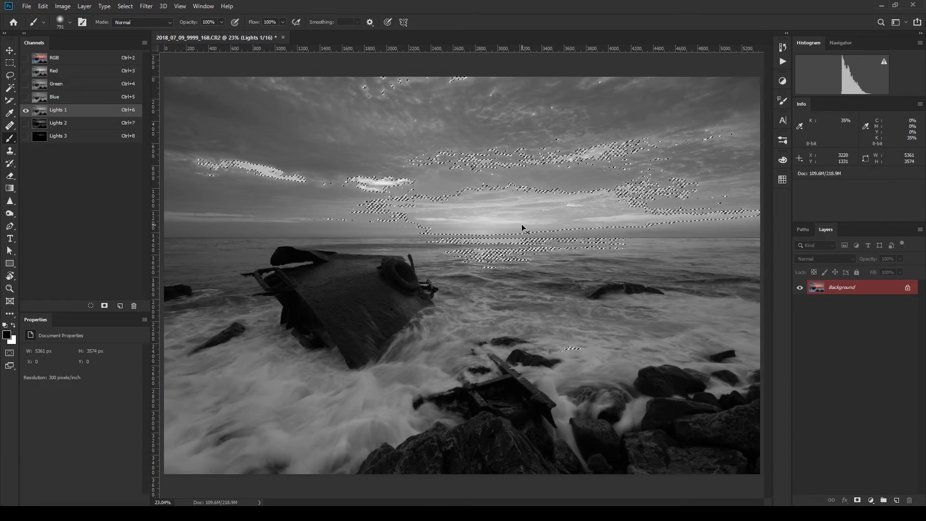
key(ctrl+shift+i)
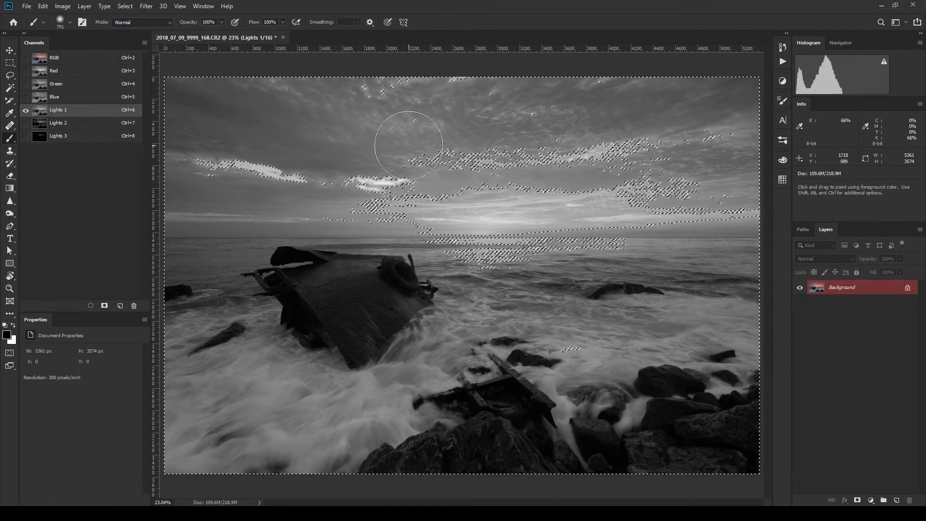
click(105, 307)
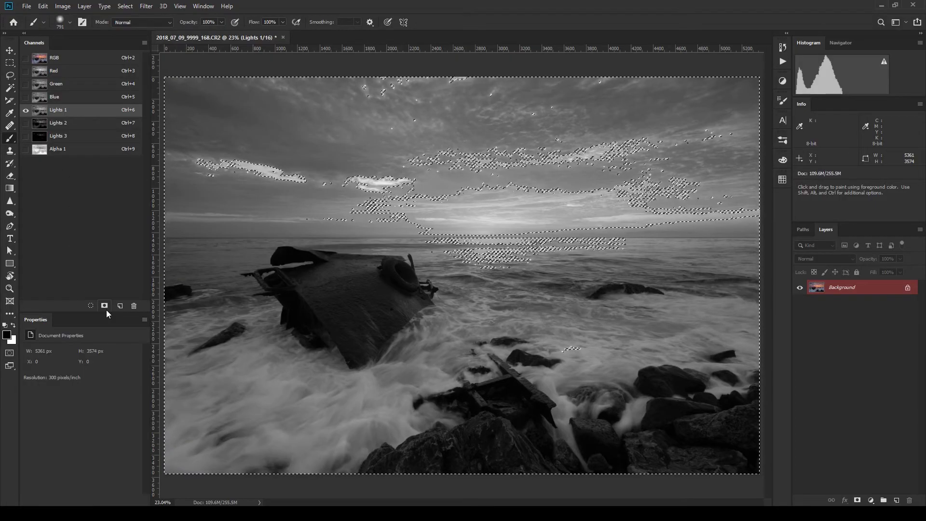
double_click(59, 149)
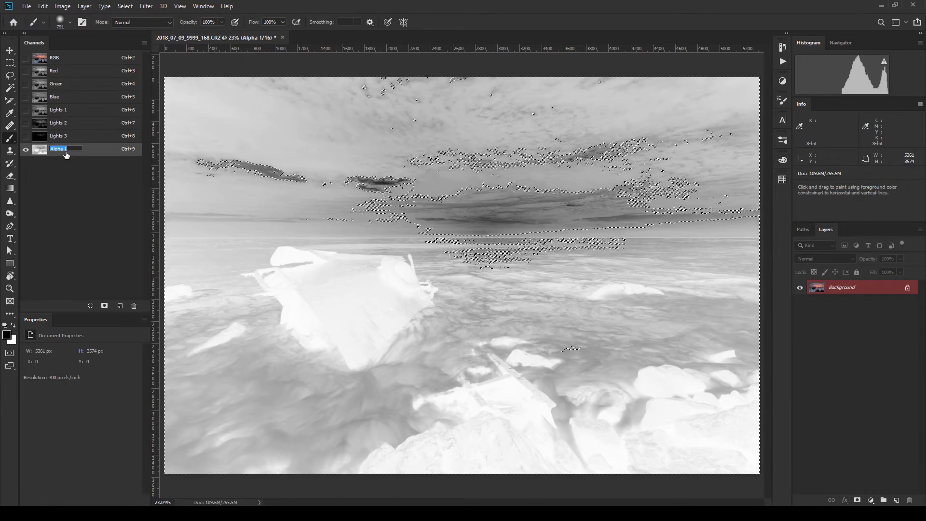
text(Darks 1)
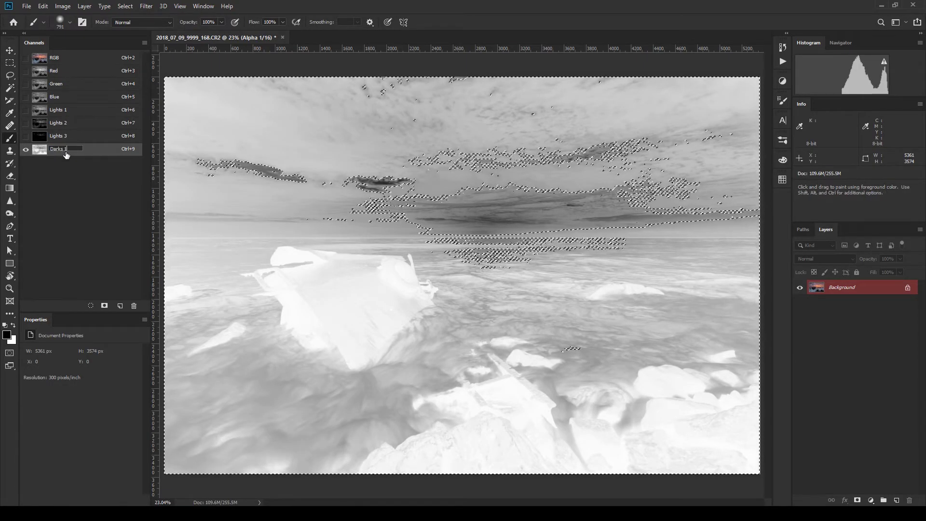
key(Return)
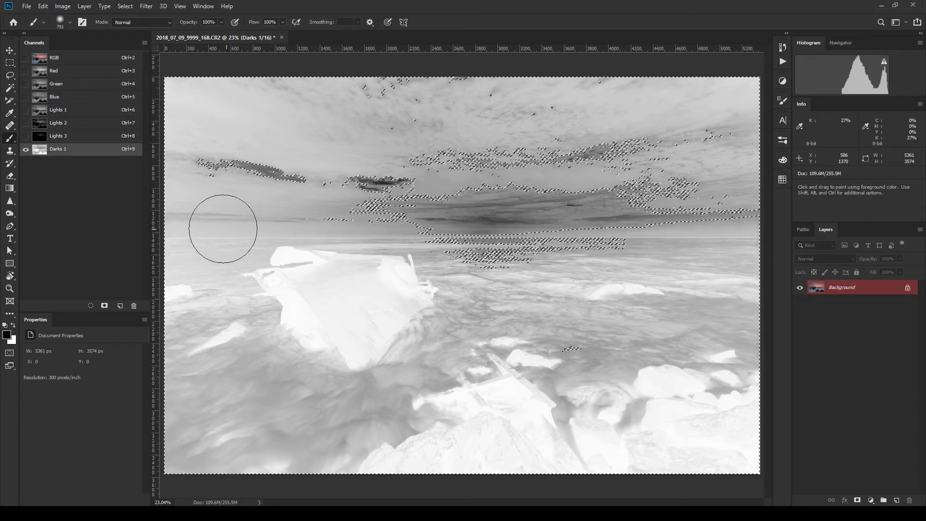
Starting from Darks 1, repeatedly intersect the selection with the newest darks channel and save each result, adding five progressively narrower channels
ctrl+click(40, 152)
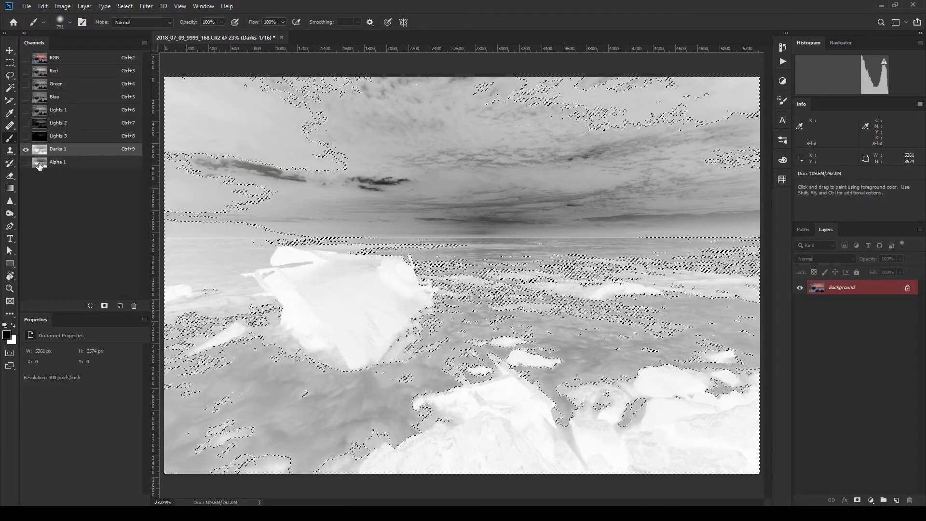
click(39, 164)
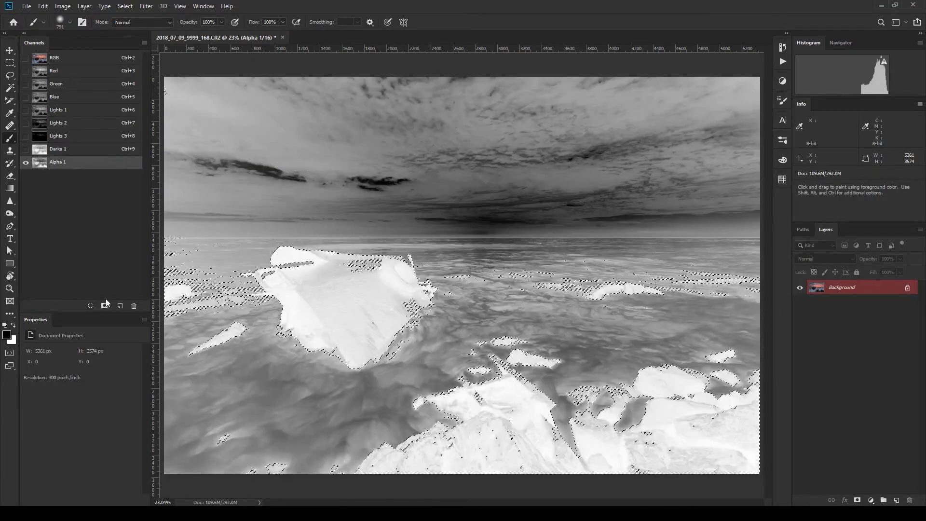
ctrl+click(39, 165)
click(40, 177)
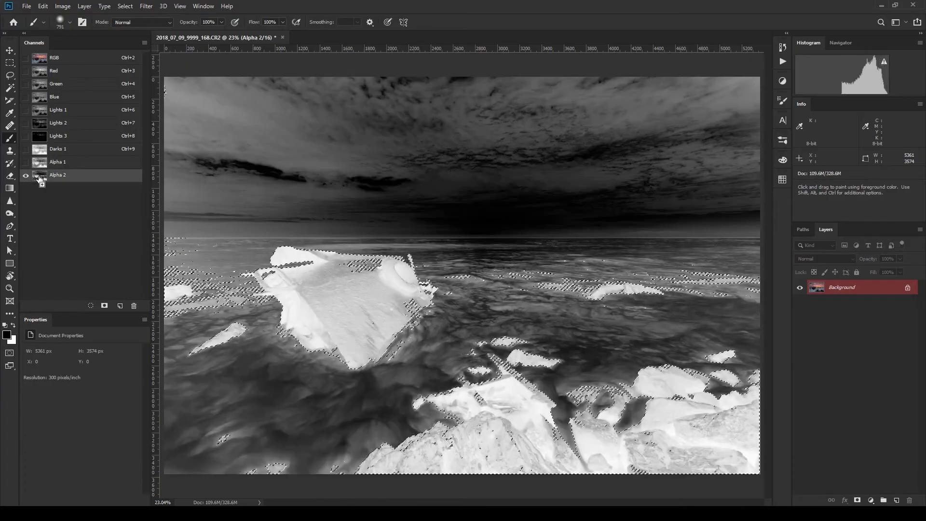
click(105, 306)
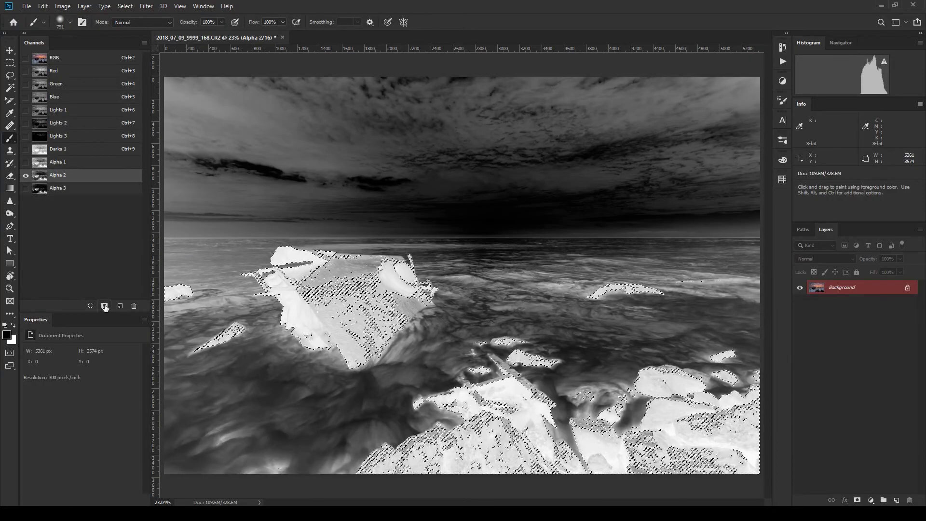
click(40, 192)
ctrl+click(40, 193)
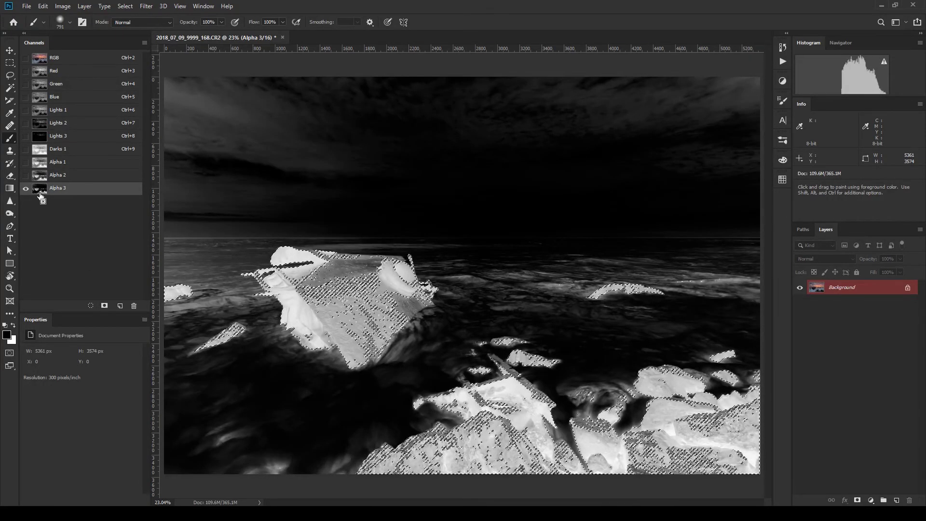
click(104, 306)
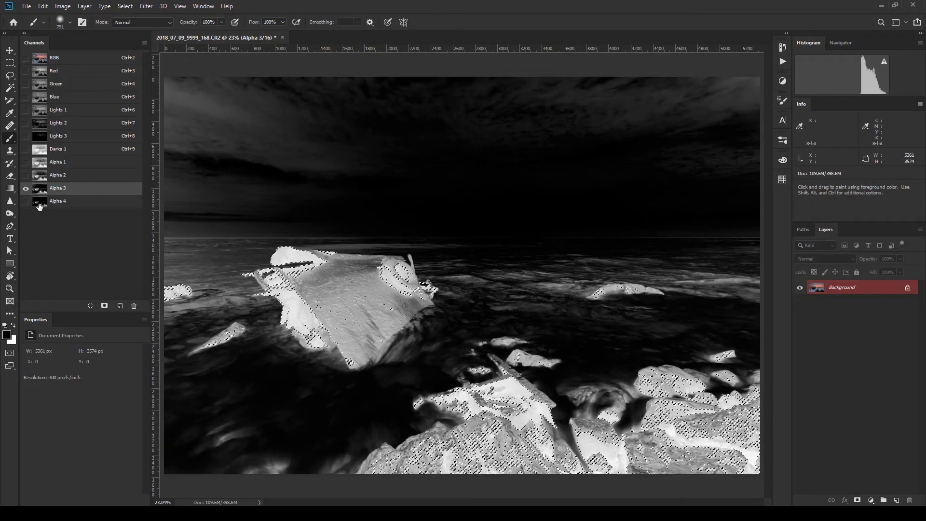
click(57, 201)
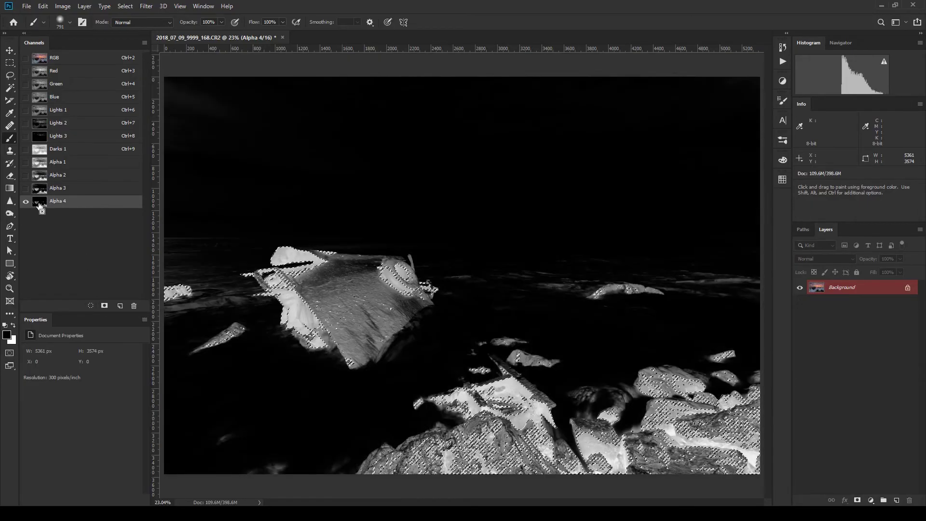
click(104, 305)
click(63, 218)
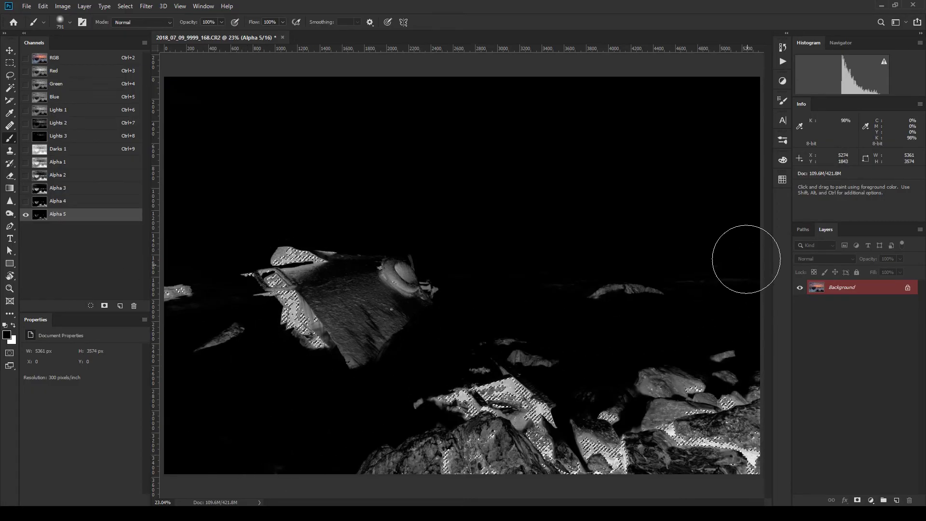
Rename the first unnamed channel below Darks 1 as "Darks 2"
double_click(58, 162)
text(Darks 2)
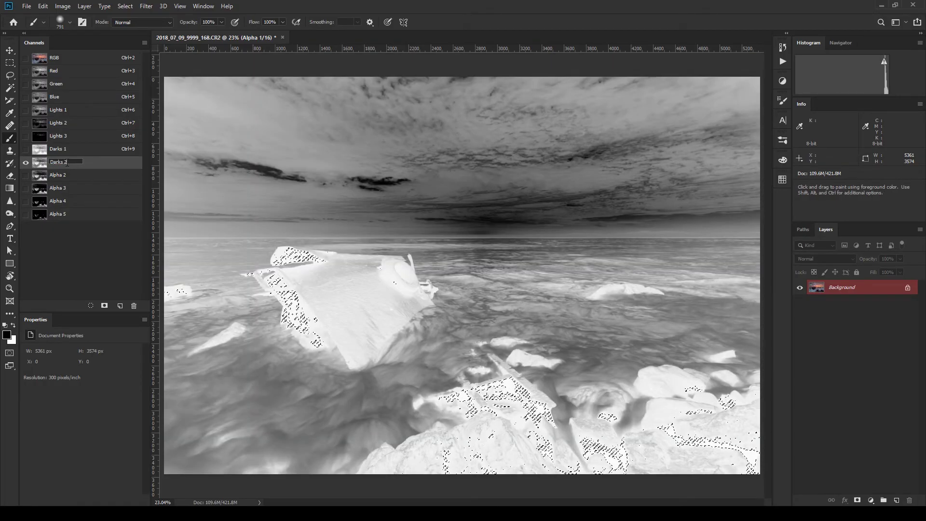
key(Return)
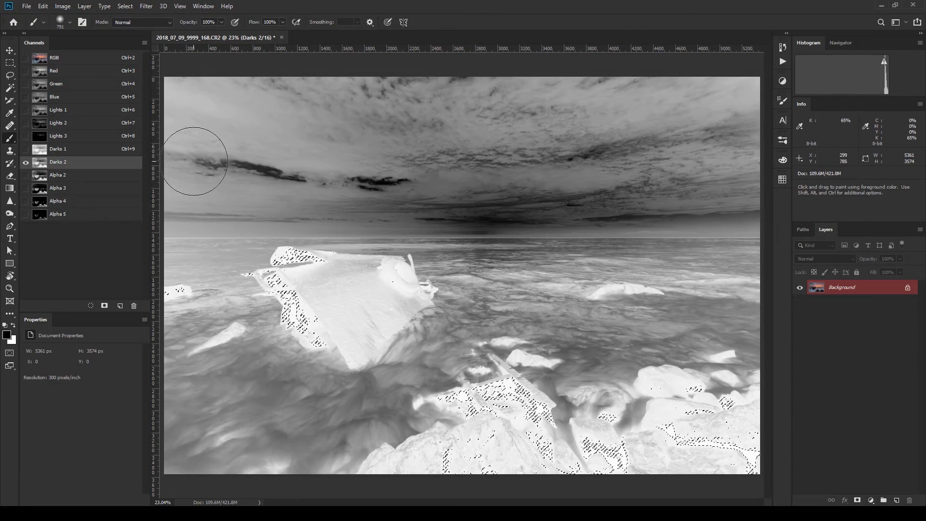
Load Lights 1 as a selection, intersect it with Darks 1, and save it as a new channel named "Mids 2"
click(72, 112)
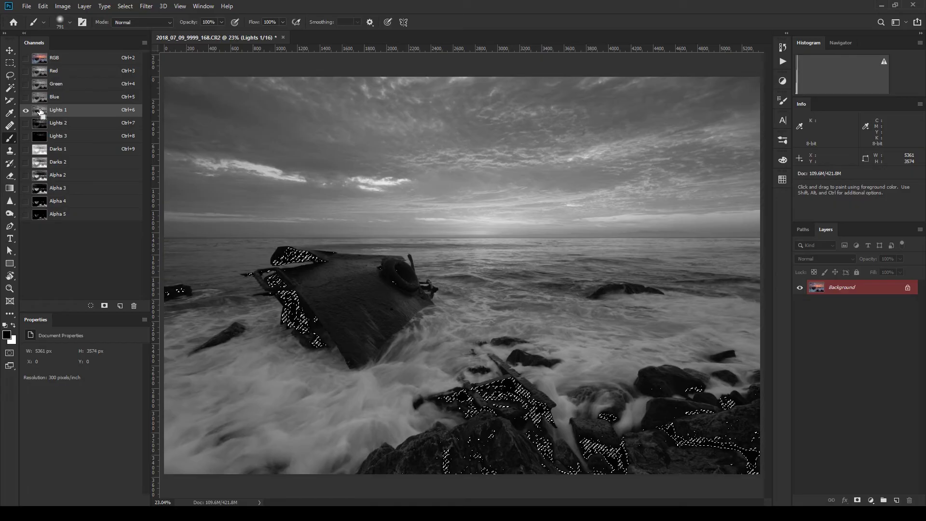
ctrl+click(41, 114)
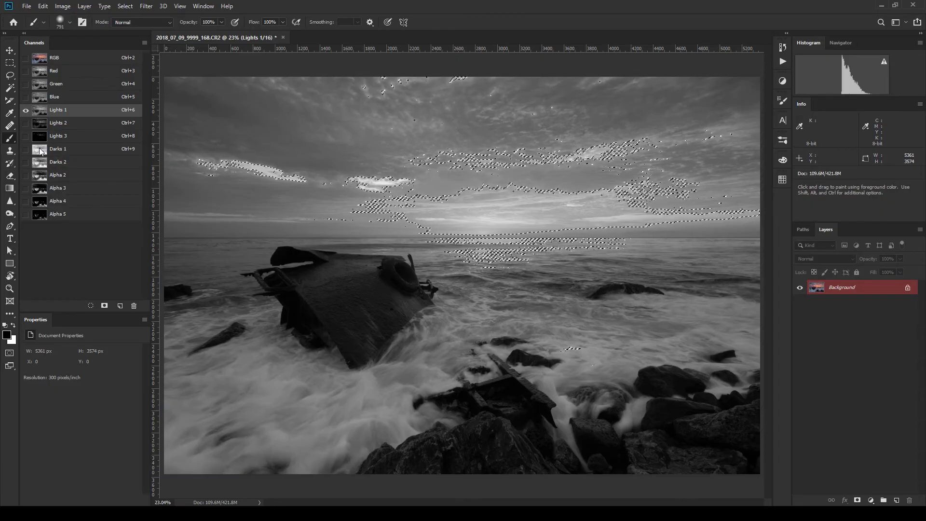
click(449, 192)
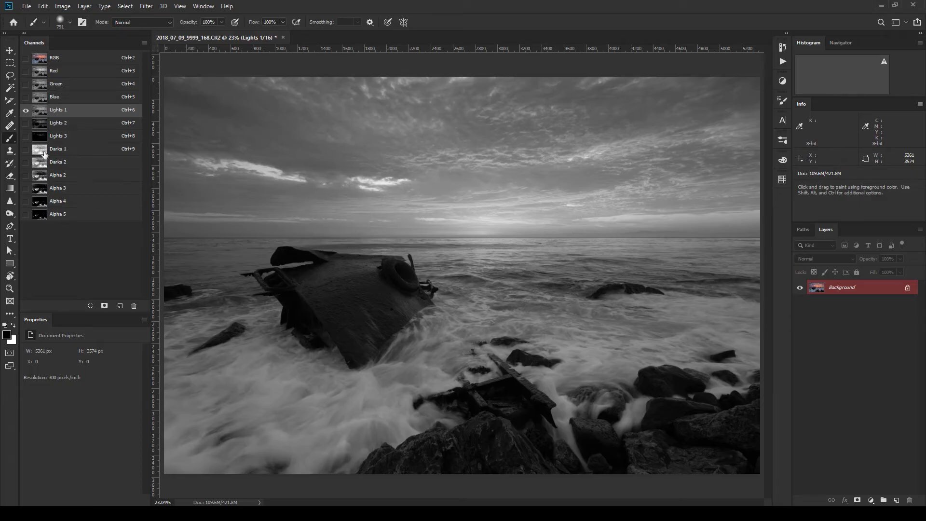
ctrl+click(44, 151)
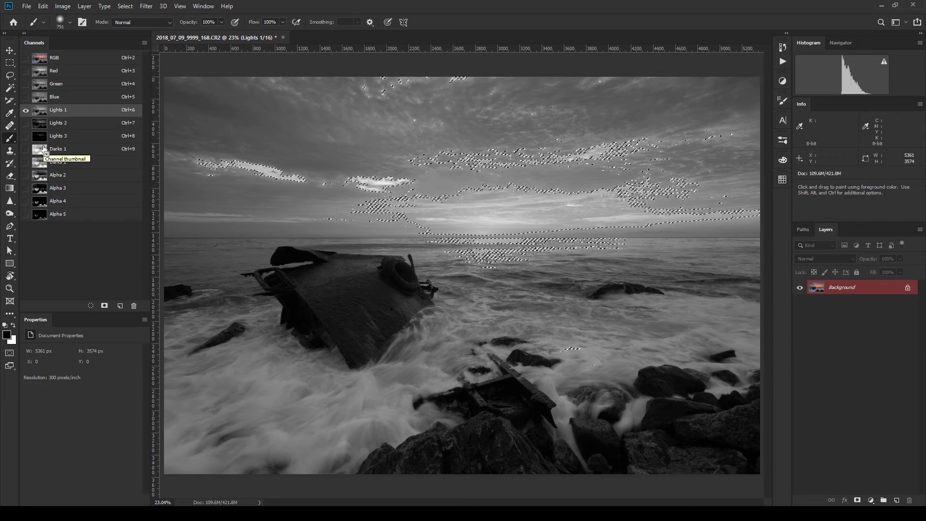
ctrl+alt+shift+click(45, 151)
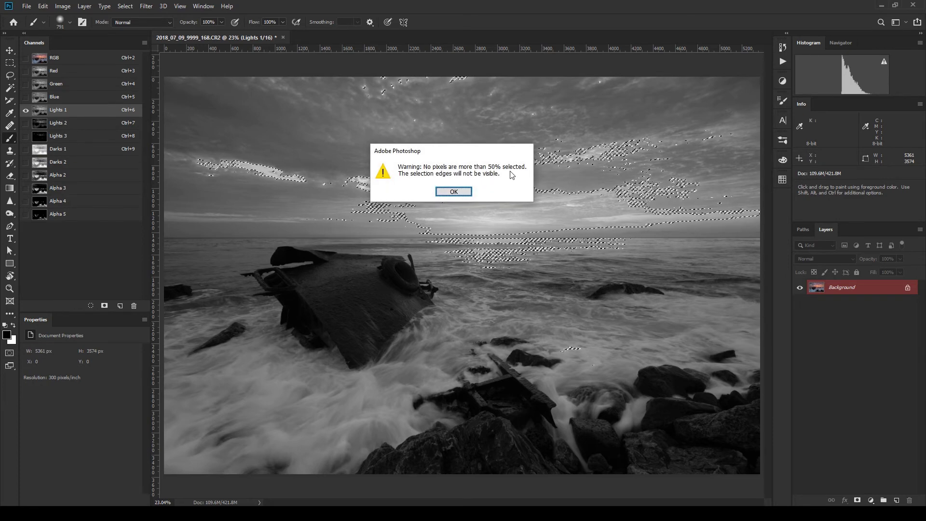
click(464, 190)
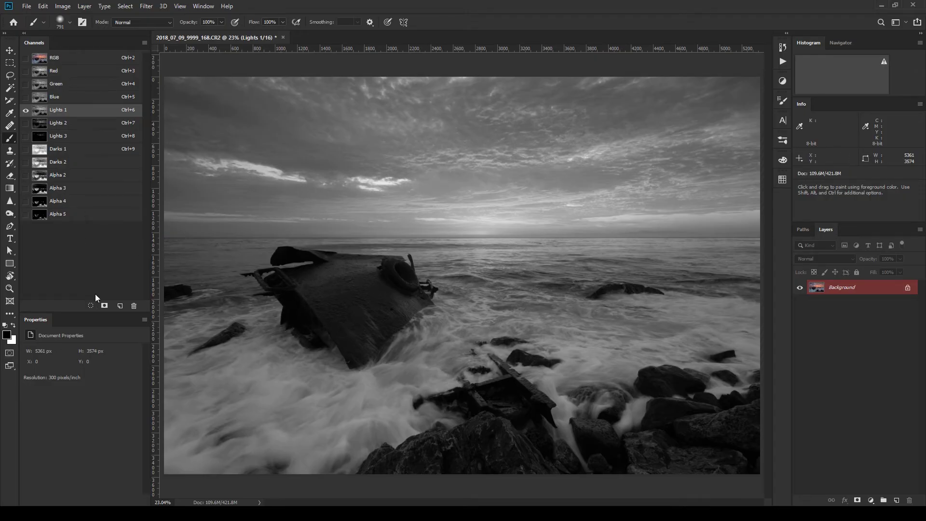
click(103, 306)
click(63, 228)
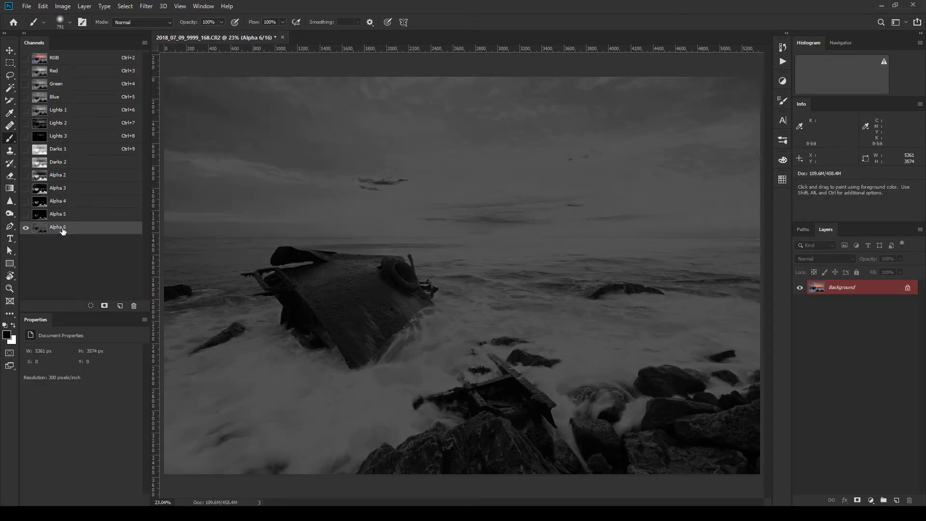
double_click(62, 228)
text(Mids 2)
key(Return)
Load Mids 2 as a selection, intersect it with Mids 2 again, and save the result as a new channel
ctrl+click(42, 230)
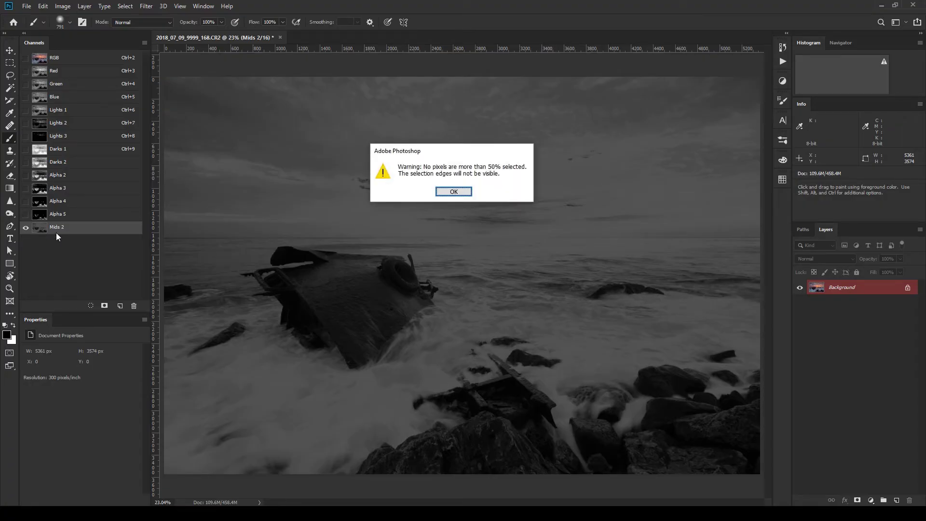
click(460, 193)
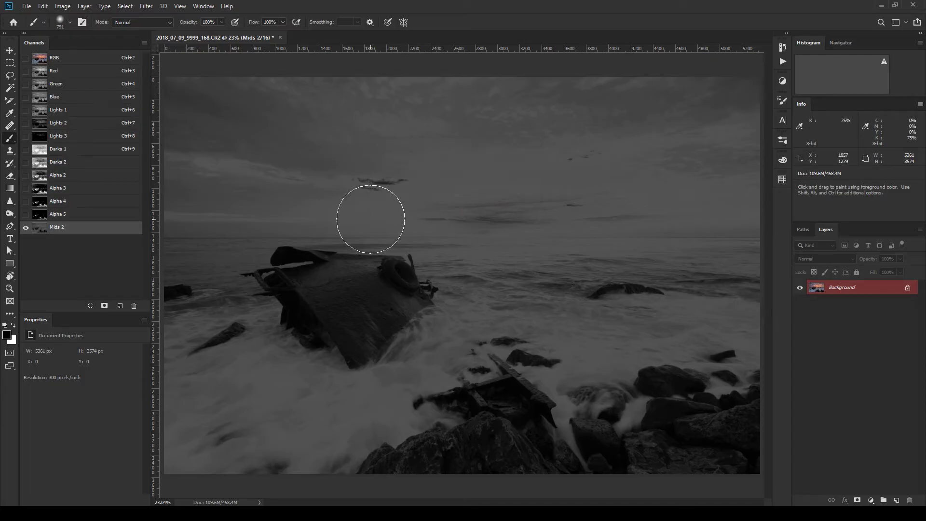
ctrl+click(45, 232)
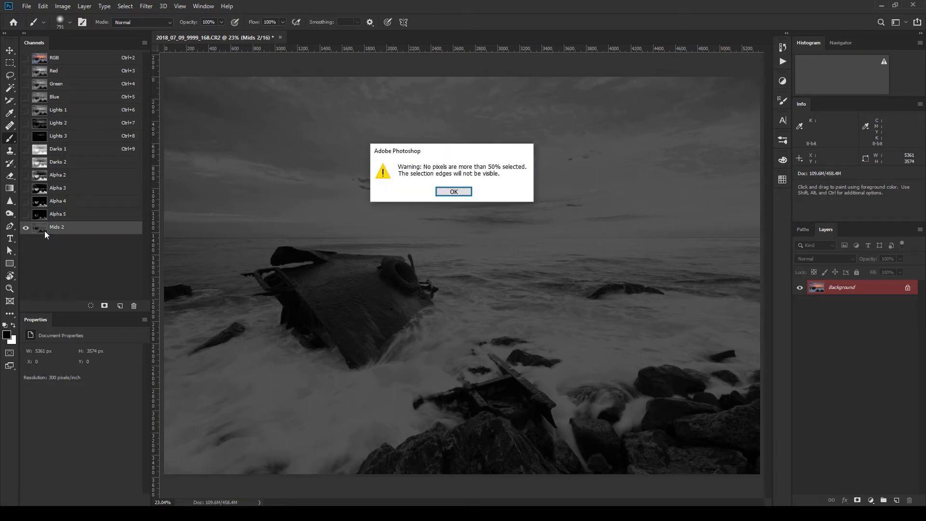
click(454, 191)
click(104, 307)
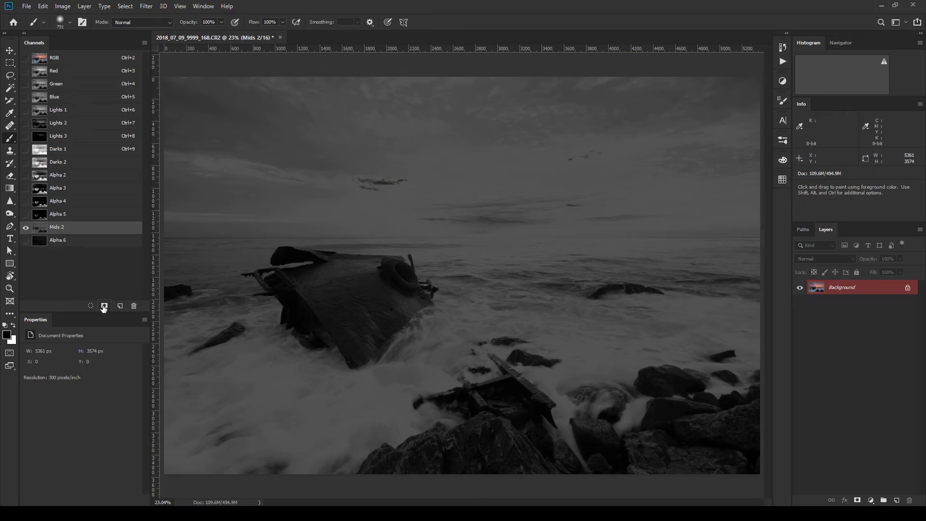
Rename the channel below Mids 2 as "Mids 1" and move it above Mids 2
double_click(64, 240)
text(Mids 1)
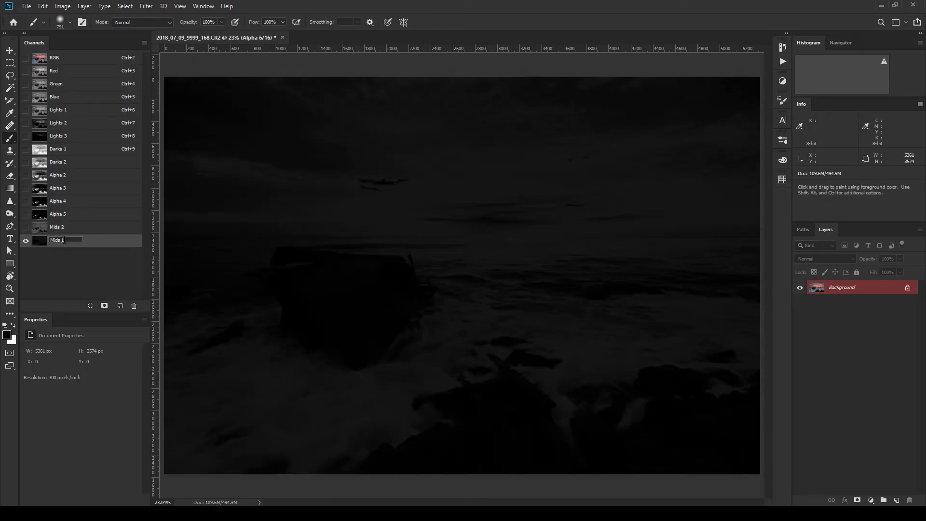
key(Return)
drag(64, 242, 75, 228)
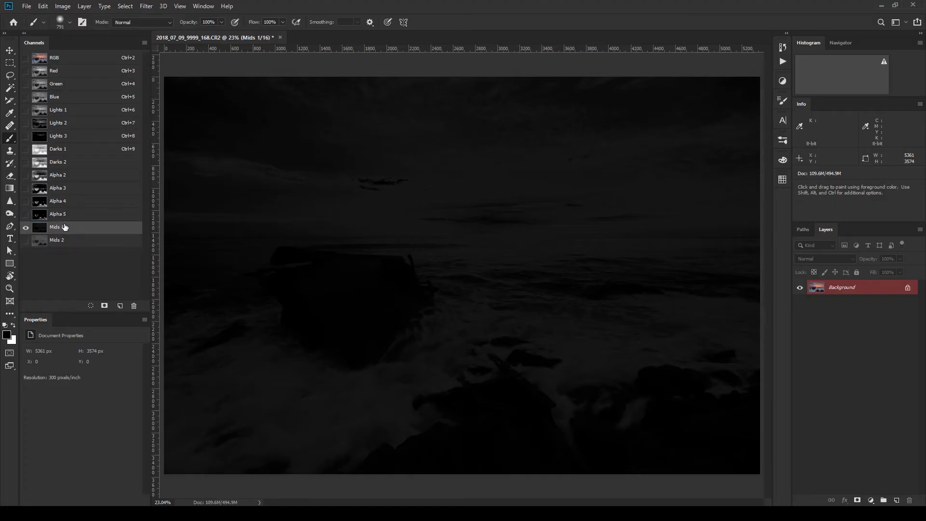
Load Mids 2 as a selection, add Mids 2 to it again, and save it as a new channel named "Mids 3"
click(67, 242)
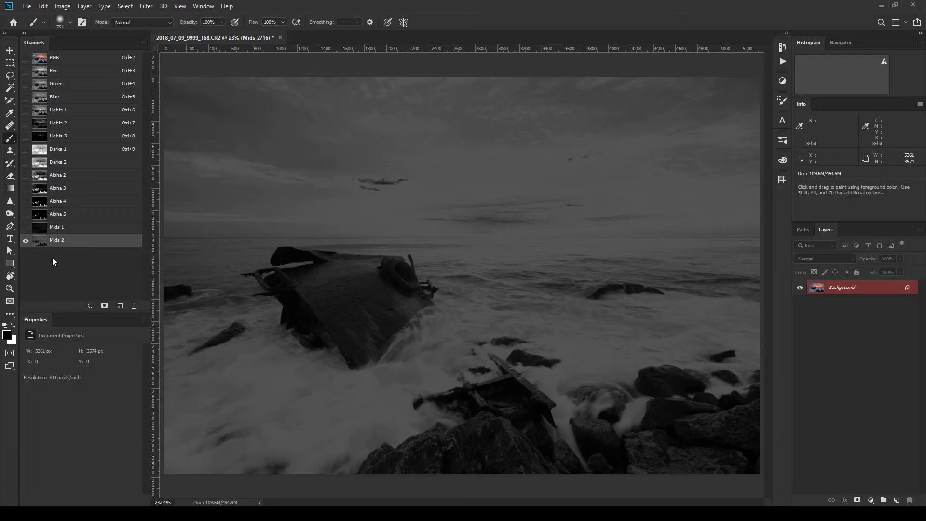
ctrl+click(38, 243)
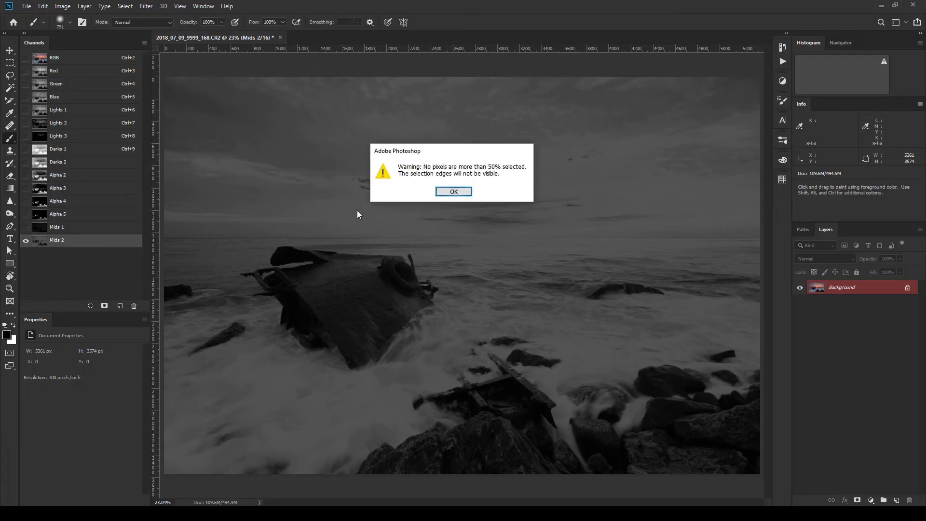
click(453, 191)
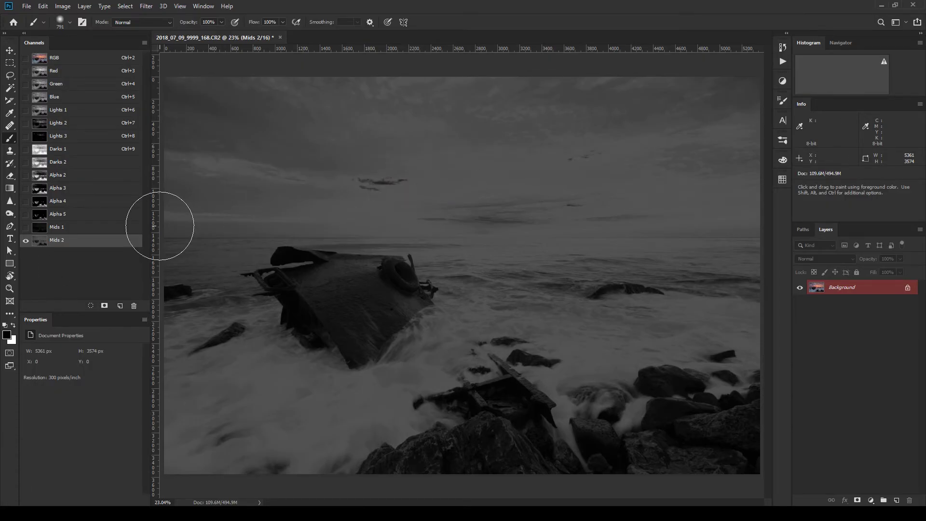
ctrl+click(45, 242)
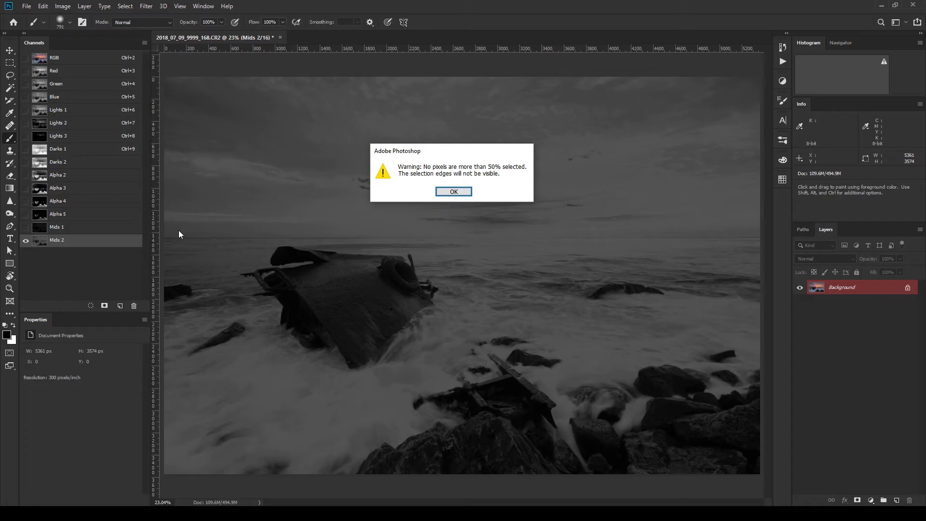
click(453, 191)
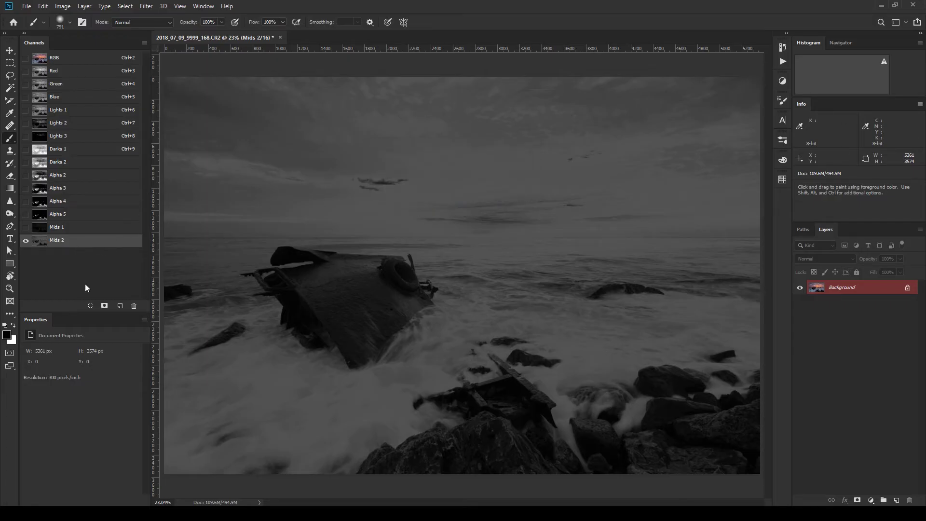
click(104, 306)
click(57, 255)
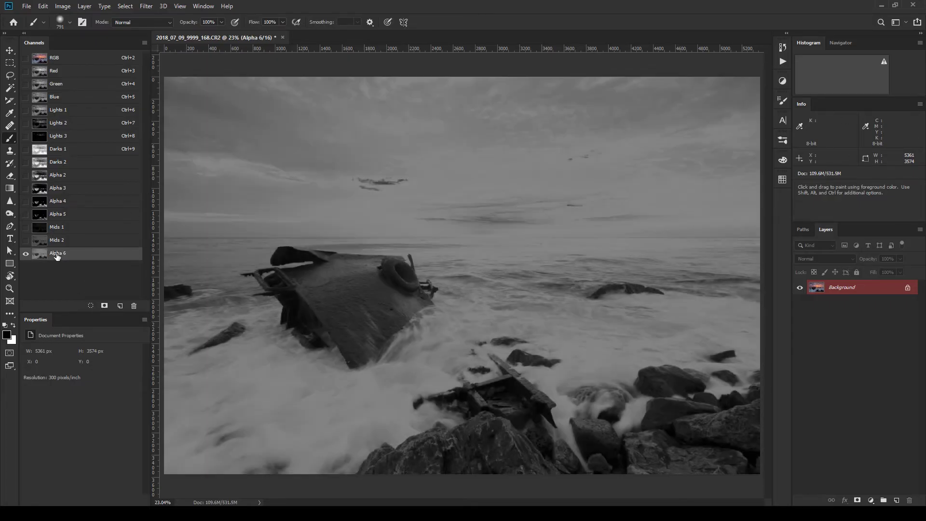
double_click(57, 253)
text(Mids 3)
key(Return)
Examine the saved lights, darks and mids channels one by one to compare which tones each mask covers
click(90, 110)
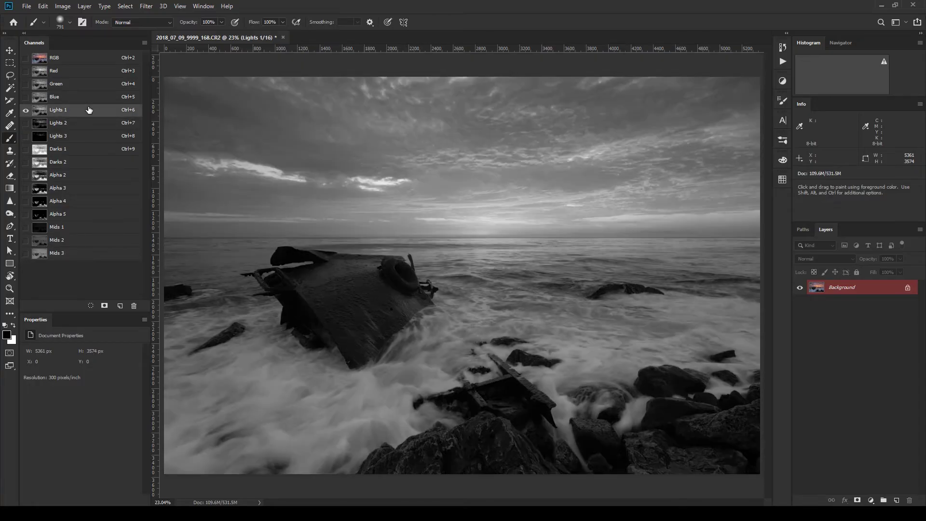
click(78, 124)
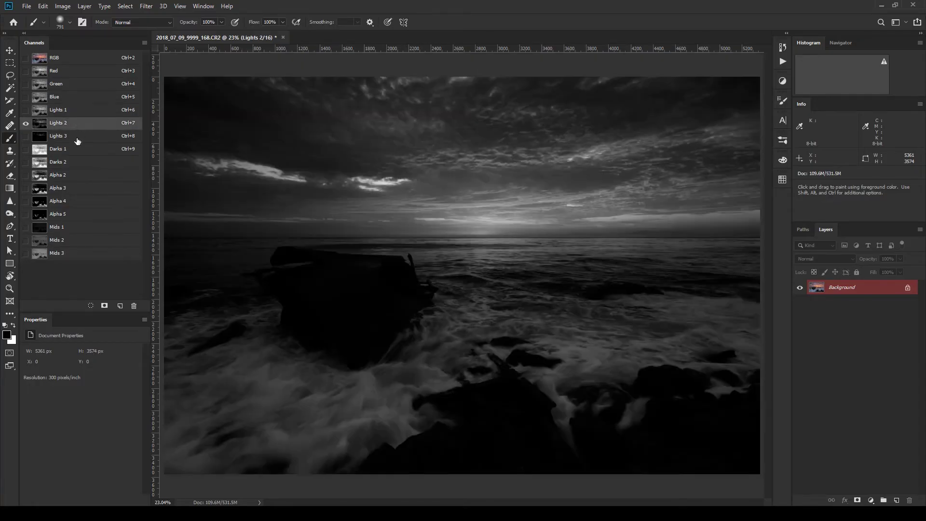
click(77, 137)
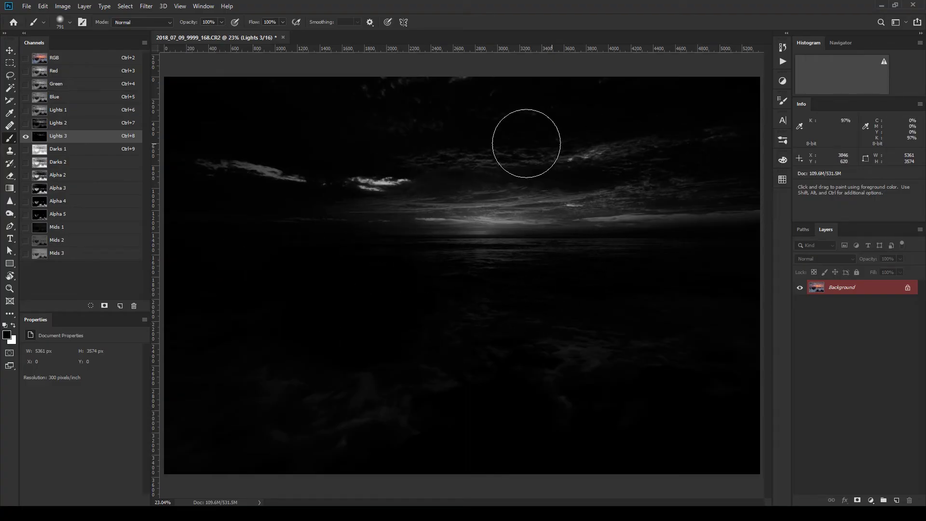
click(66, 149)
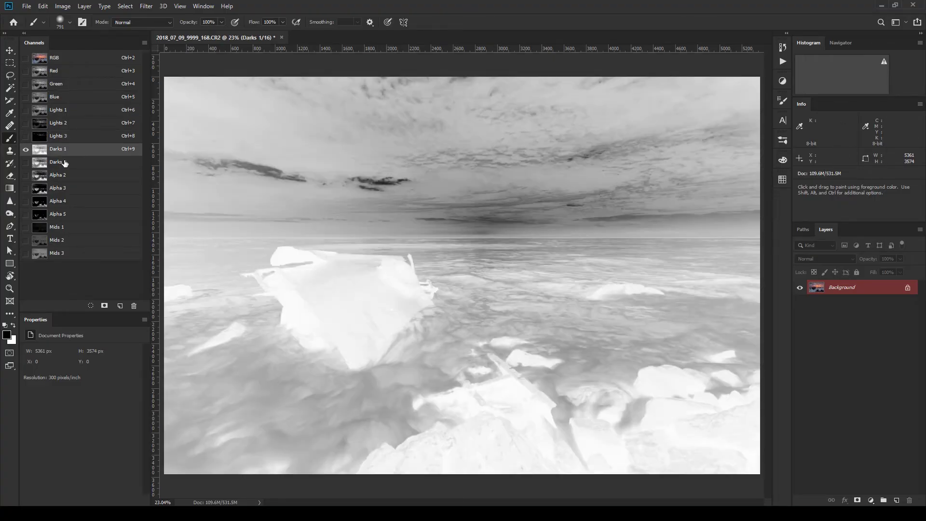
click(65, 163)
click(62, 174)
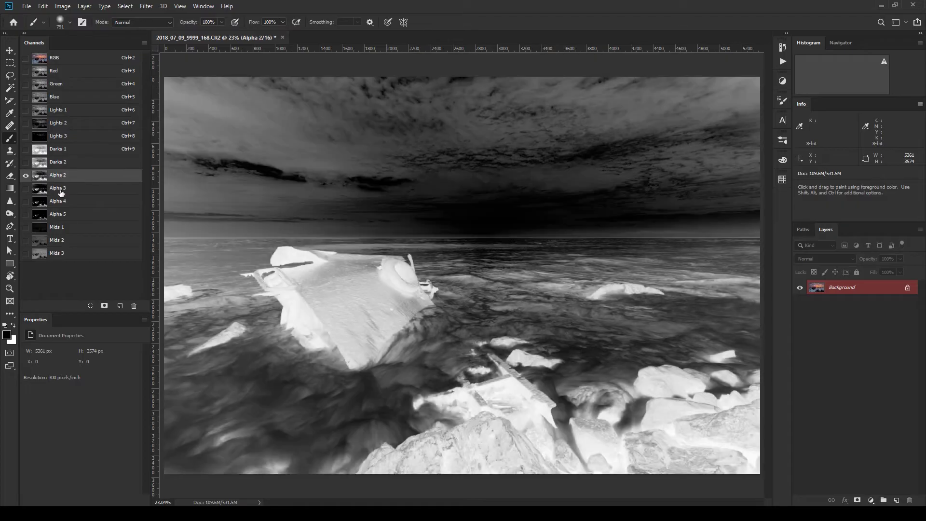
click(61, 192)
click(61, 203)
click(62, 216)
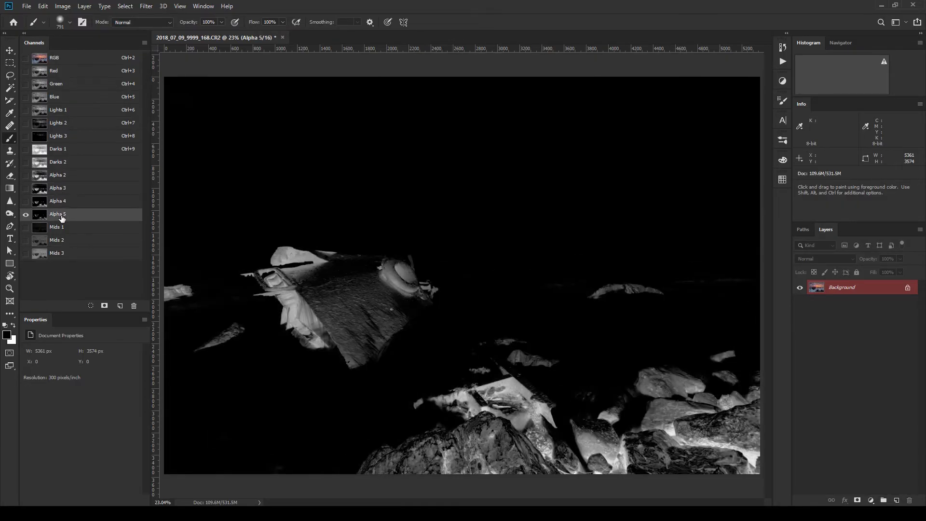
click(62, 228)
click(66, 246)
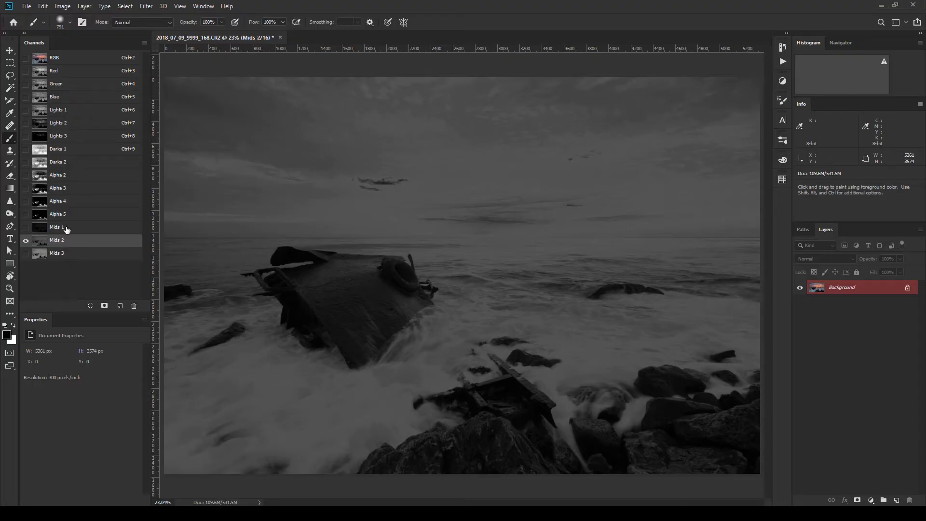
click(64, 230)
click(64, 253)
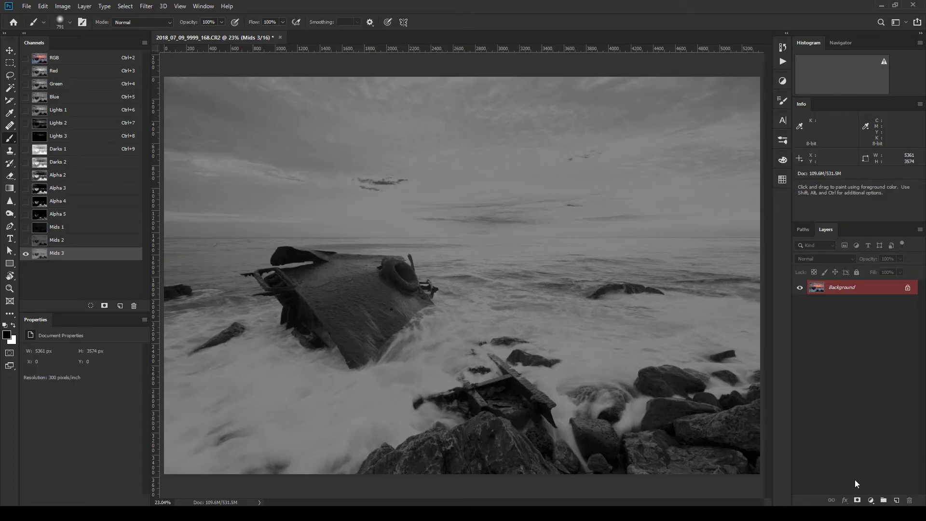
click(87, 201)
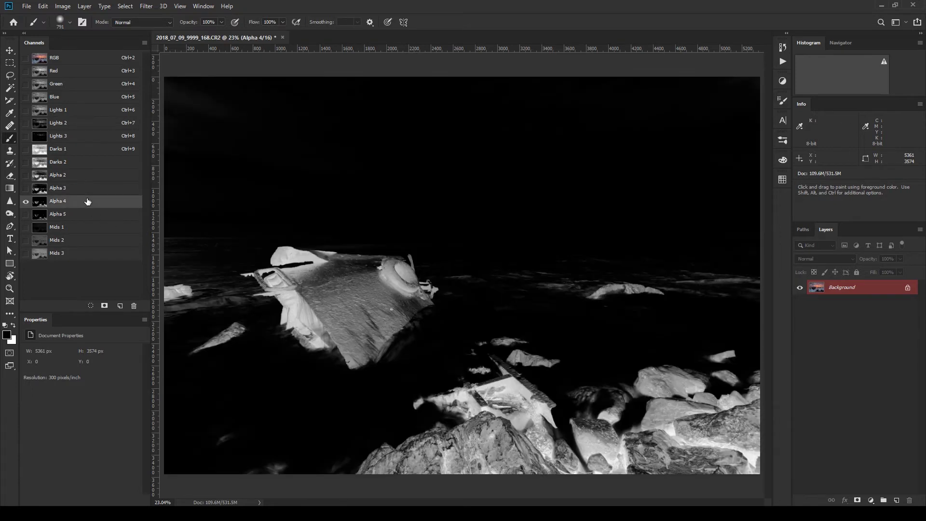
click(87, 227)
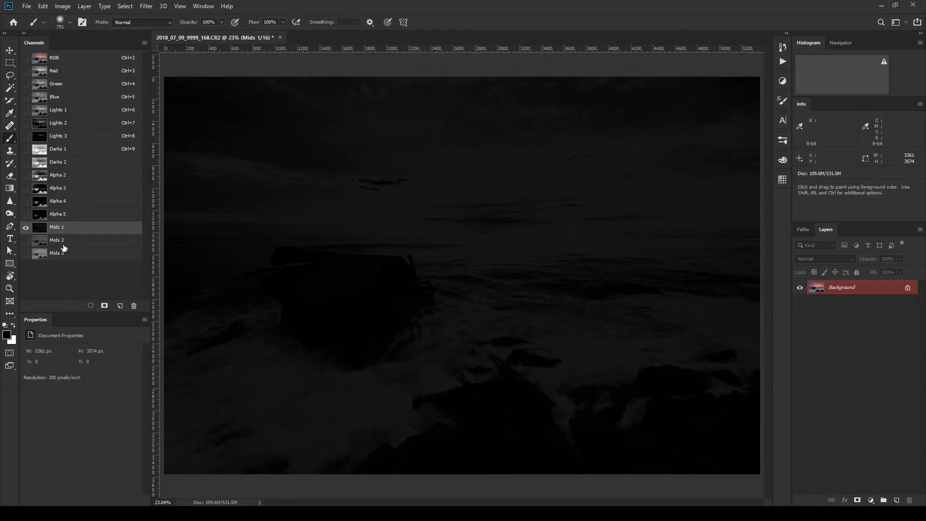
Delete all the luminosity mask channels from Lights 1 through Mids 3, keeping only the RGB channels
click(89, 113)
shift+click(87, 124)
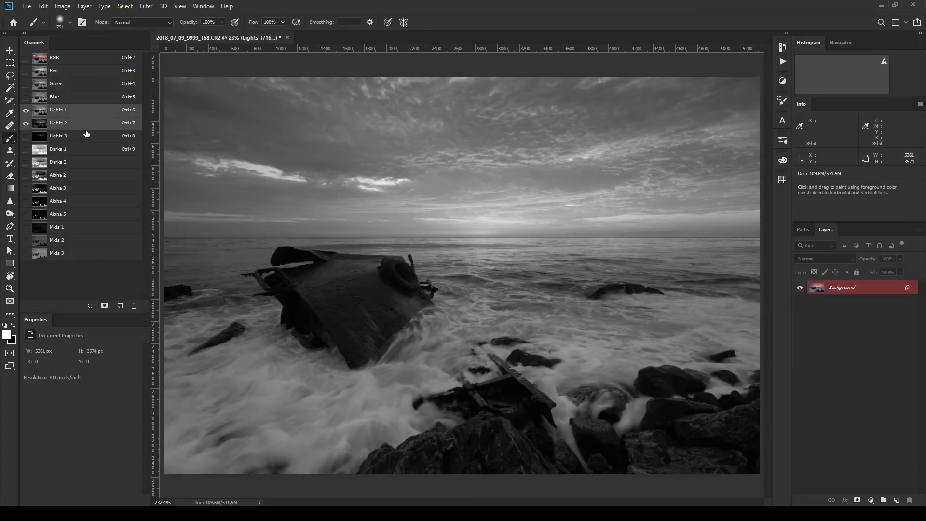
shift+click(87, 137)
shift+click(86, 149)
shift+click(86, 163)
shift+click(85, 175)
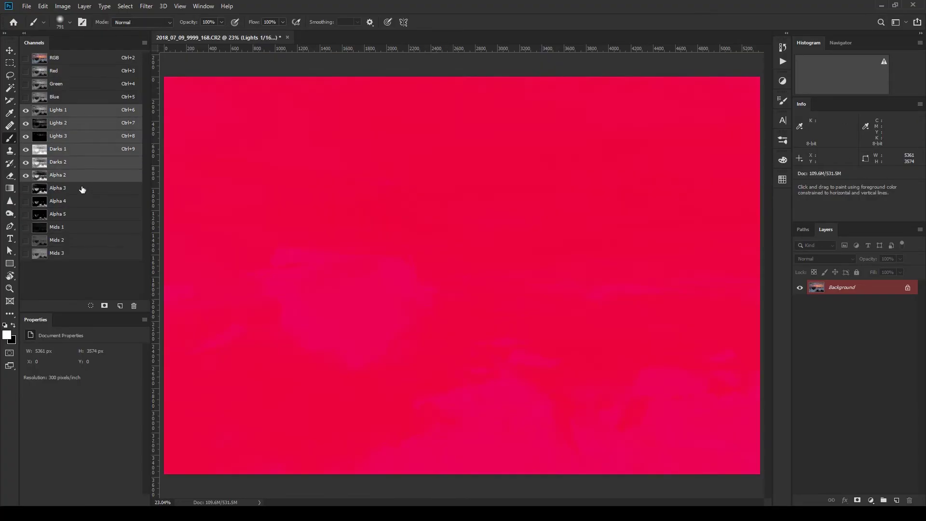
shift+click(81, 188)
shift+click(77, 201)
shift+click(74, 214)
shift+click(71, 228)
shift+click(71, 241)
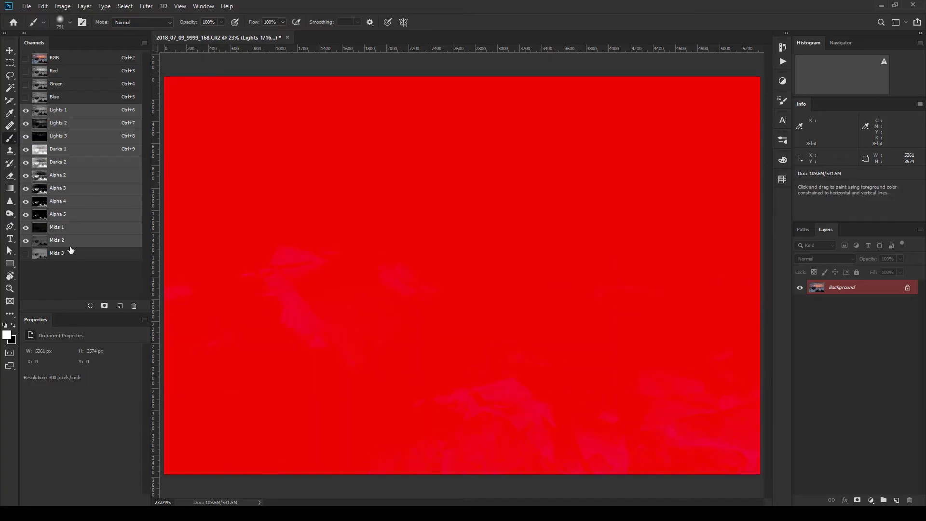
shift+click(71, 254)
click(133, 310)
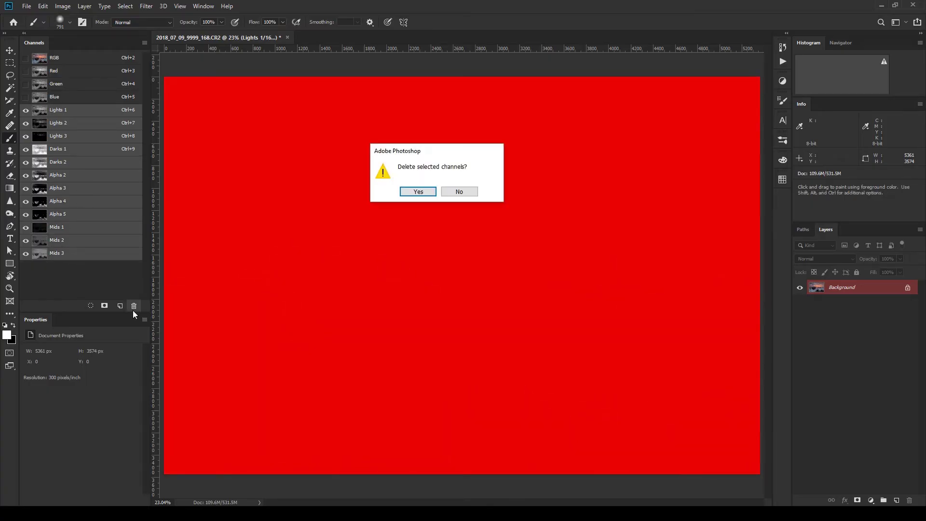
click(417, 192)
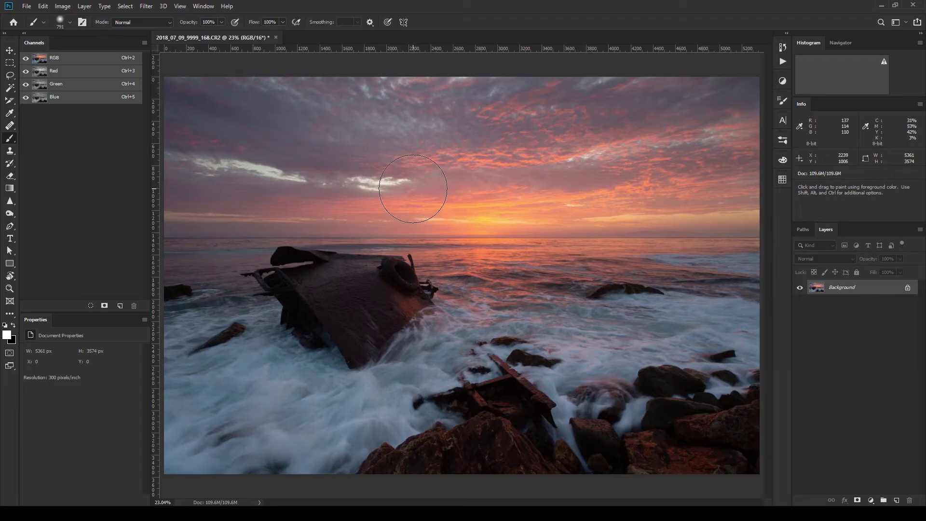
Open the actions list and create a new action set named "Tutorial"
click(203, 6)
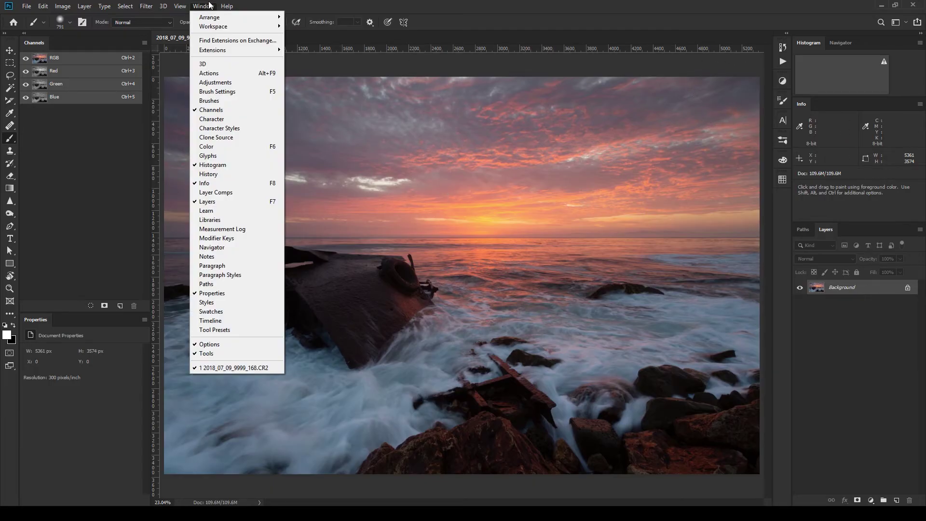
click(217, 73)
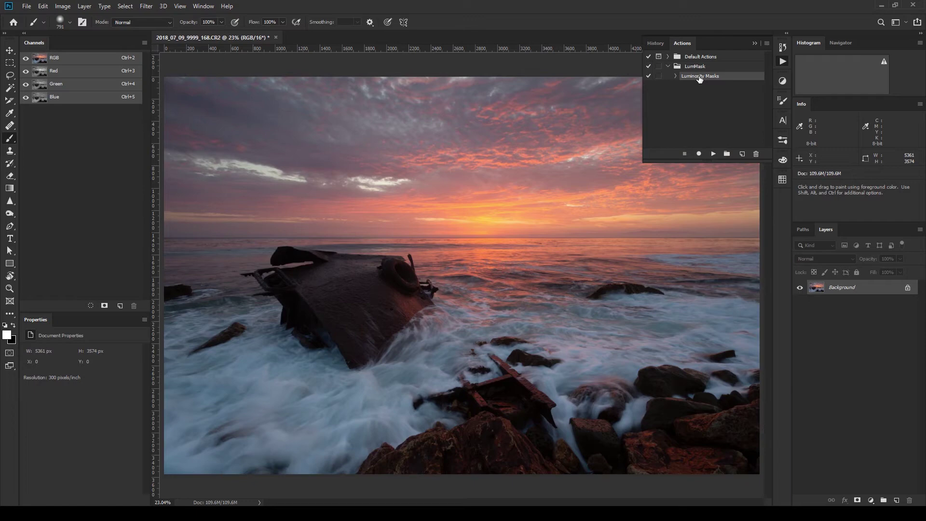
click(668, 67)
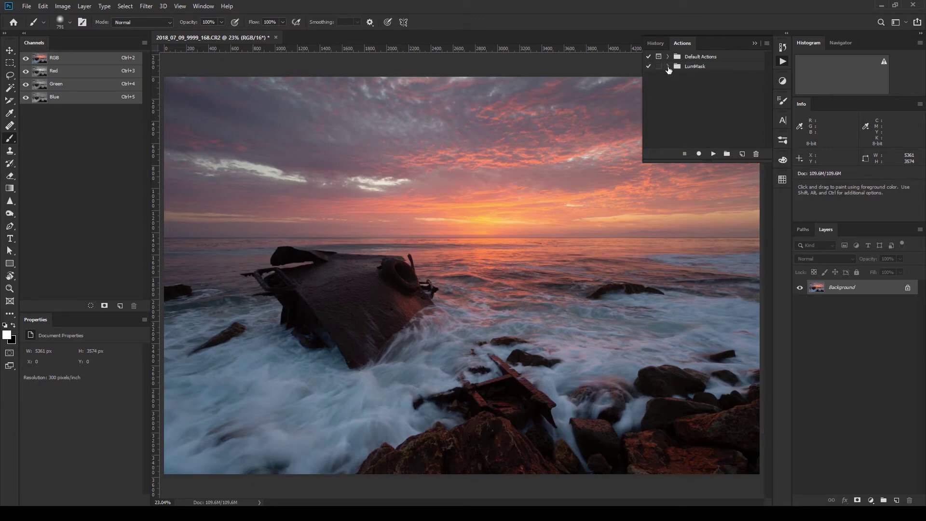
click(692, 69)
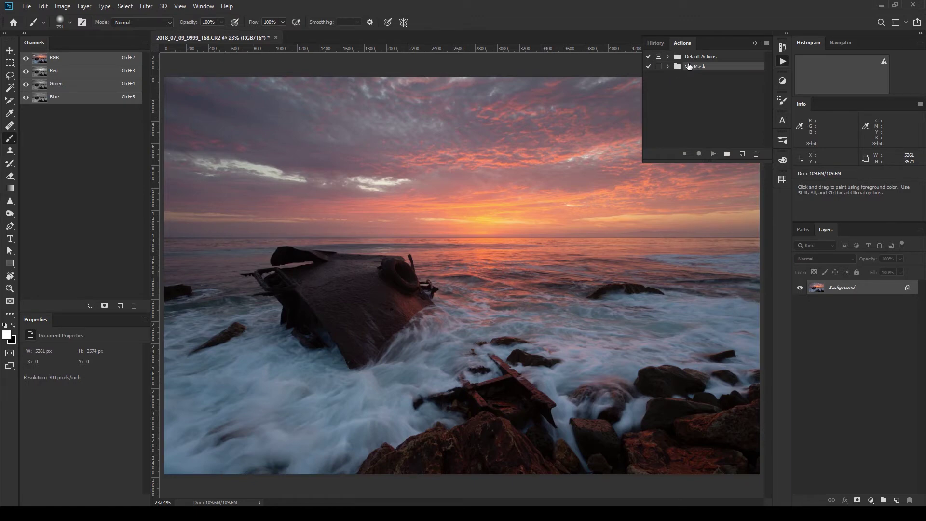
click(727, 154)
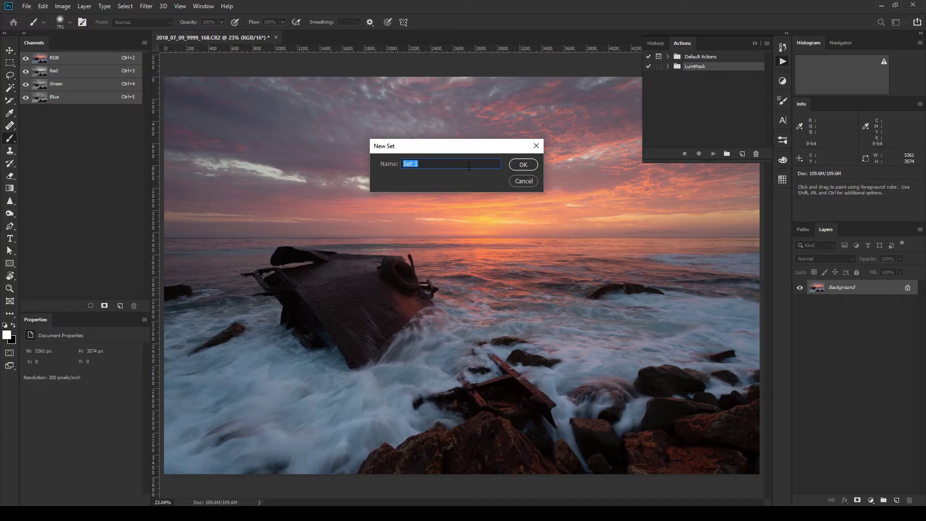
text(Tutorial)
key(Return)
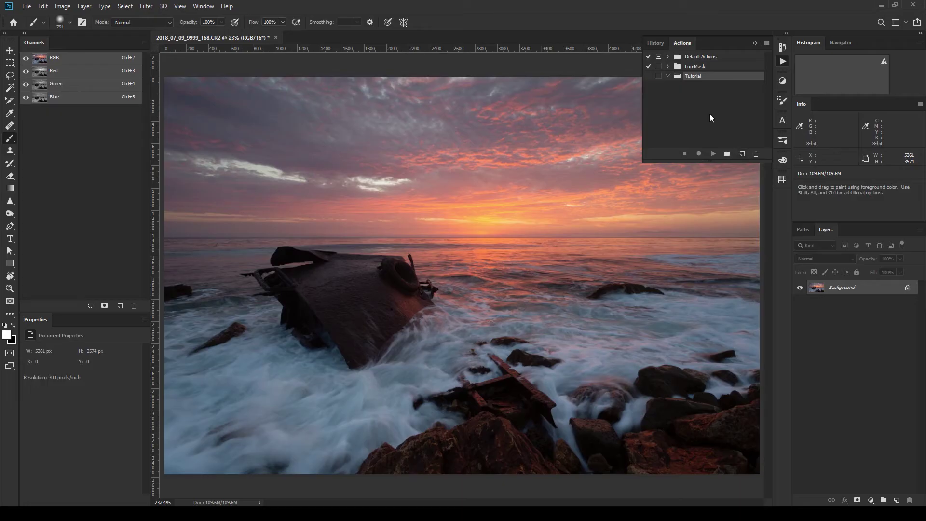
Create a new action named "Luminosity Mask" in the Tutorial set and start recording it
click(742, 155)
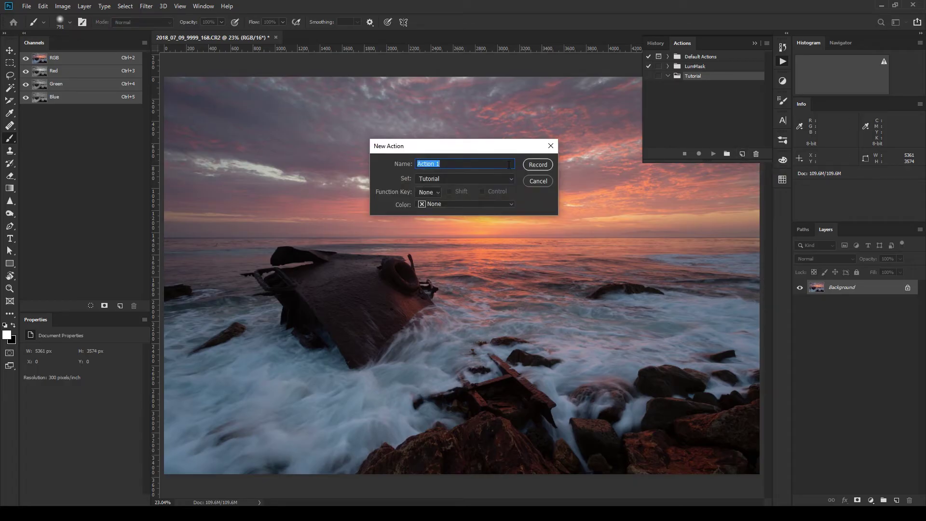
text(Lumins)
key(BackSpace)
text(nosity Mask)
click(530, 165)
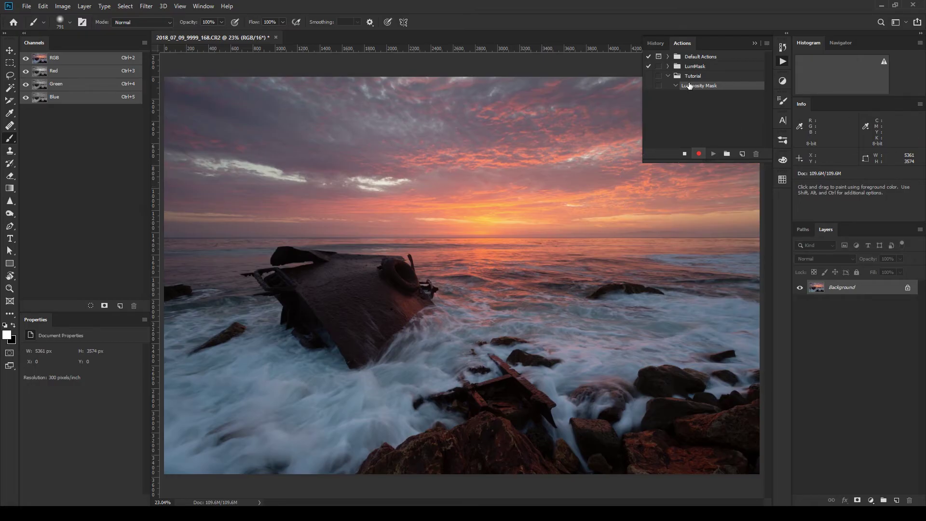
click(699, 154)
click(686, 154)
click(699, 154)
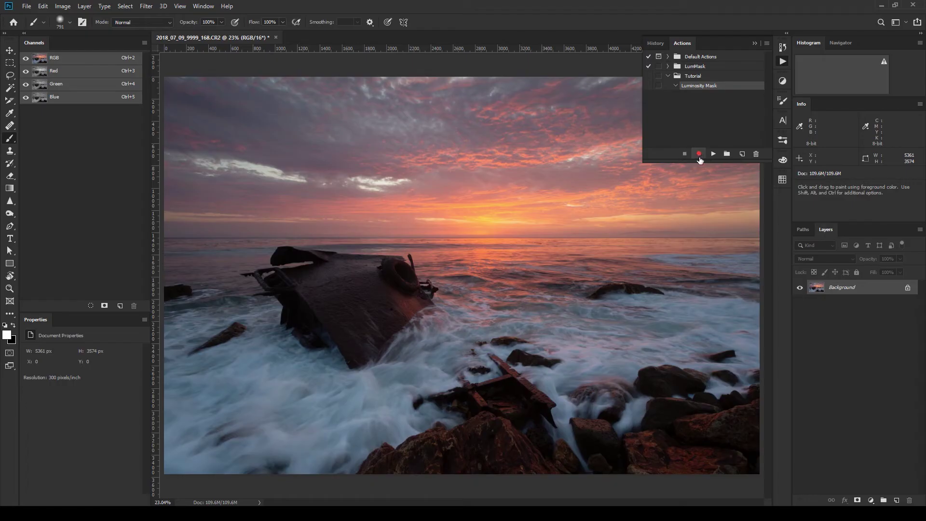
Load the RGB channel's luminosity as a selection and save it as a new channel named "Lights 1"
ctrl+click(42, 63)
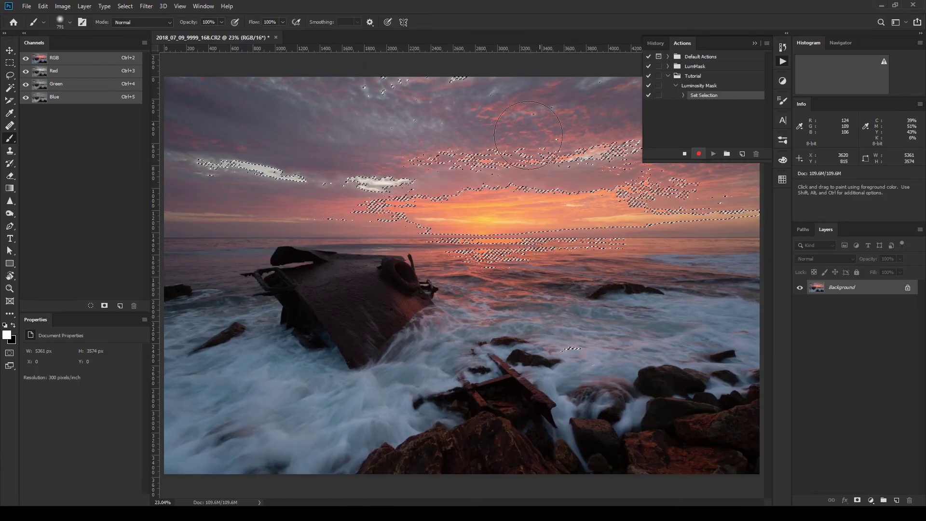
click(104, 306)
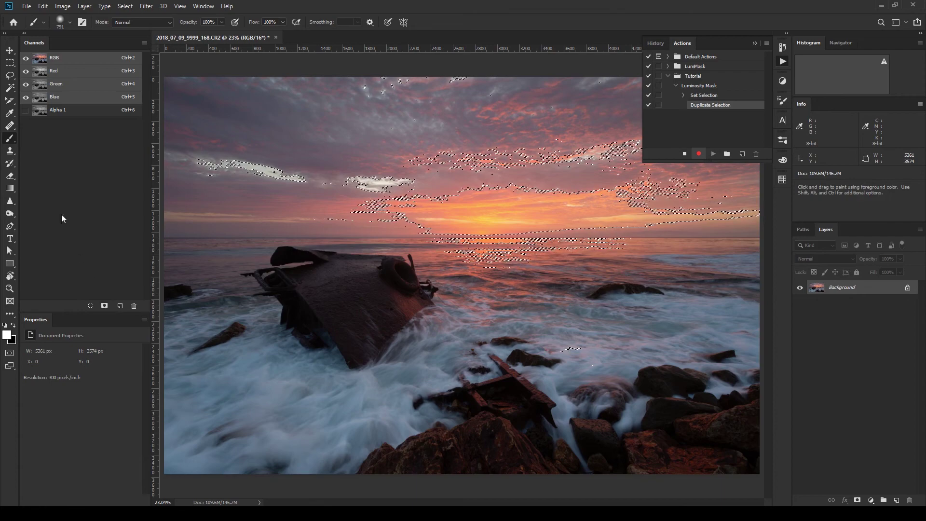
double_click(58, 110)
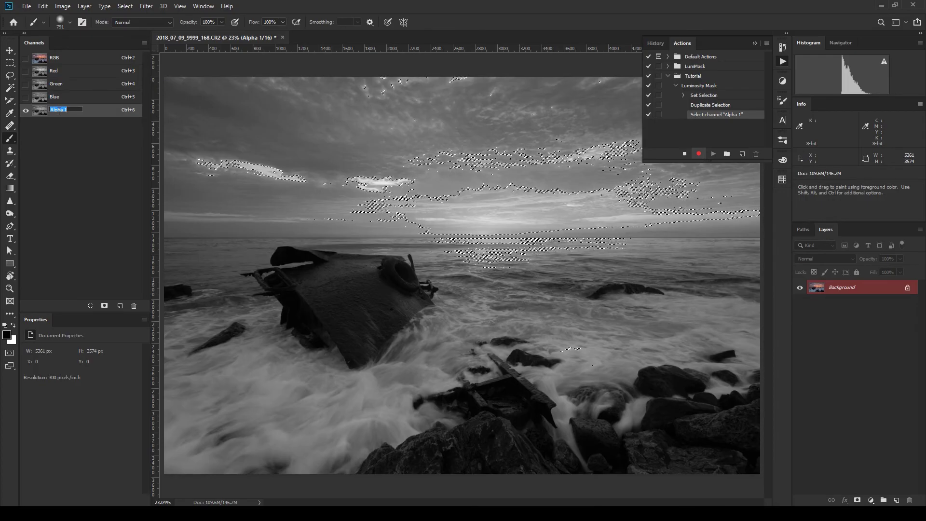
text(Lights 1)
key(Escape)
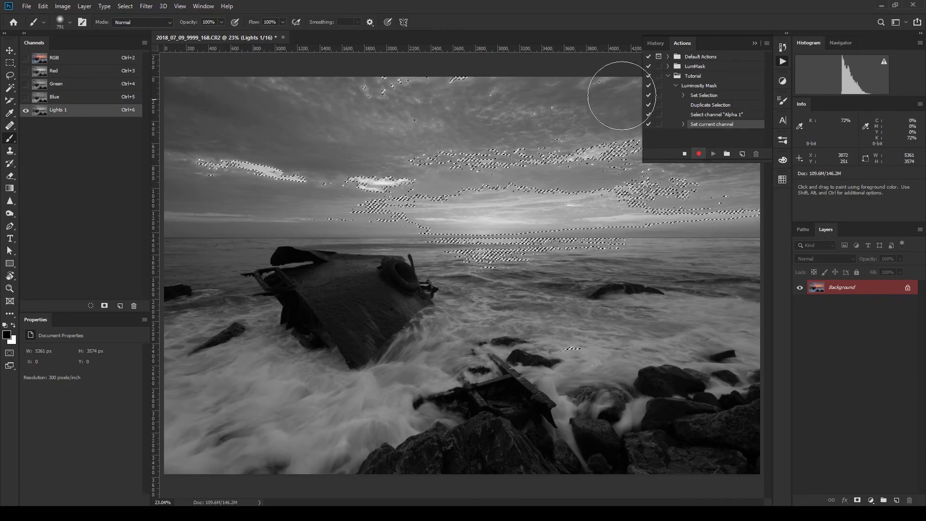
Intersect the selection with Lights 1, save it as a new channel named "Lights 2", and stop recording the action
ctrl+alt+shift+click(43, 112)
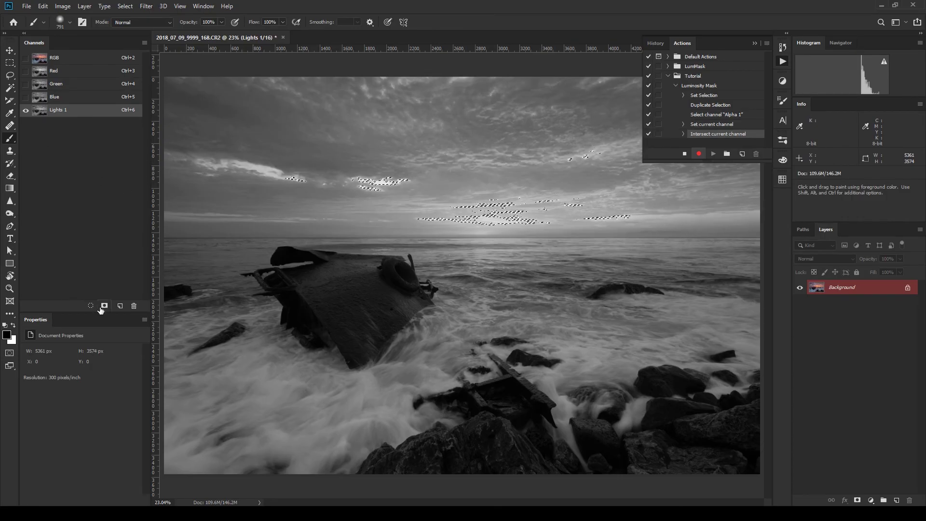
click(103, 307)
double_click(57, 123)
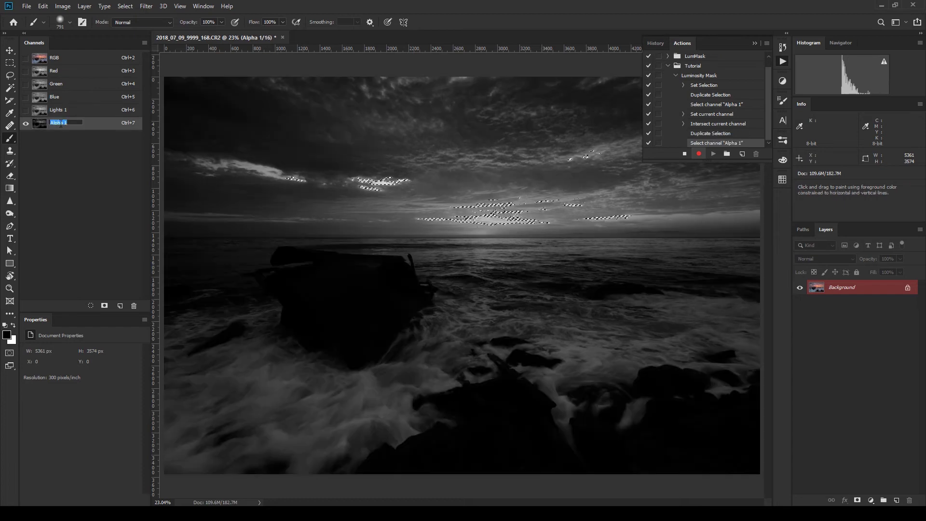
text(Lights 2)
key(Return)
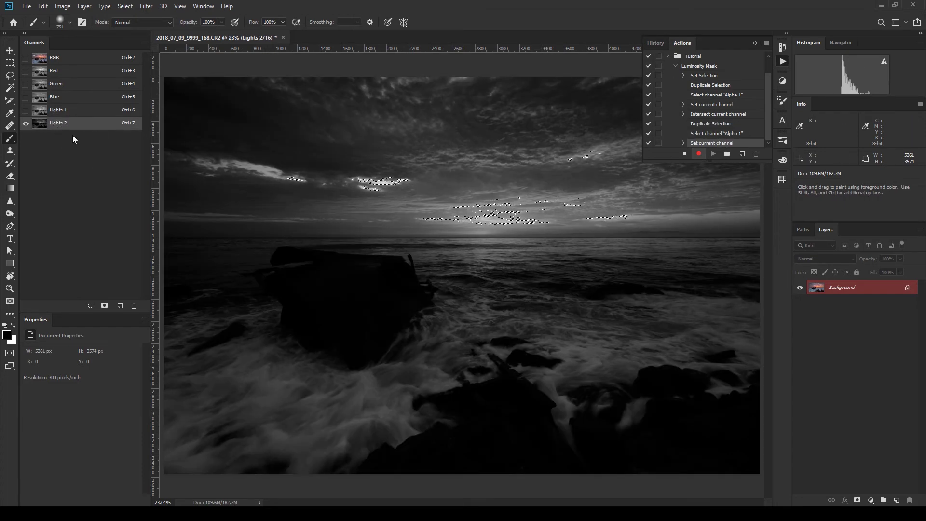
click(684, 154)
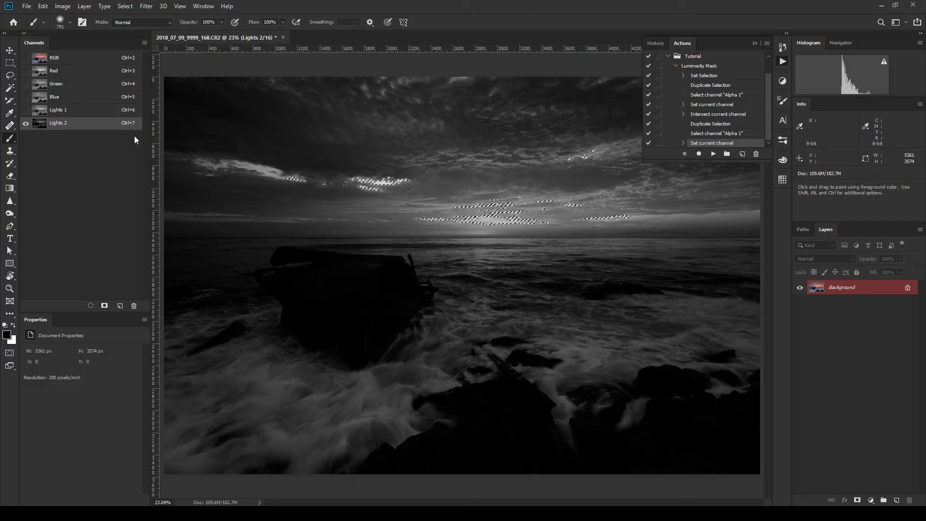
Review the commands recorded in the Tutorial set's action and select the Luminosity Masks action in the LumMask set
click(676, 66)
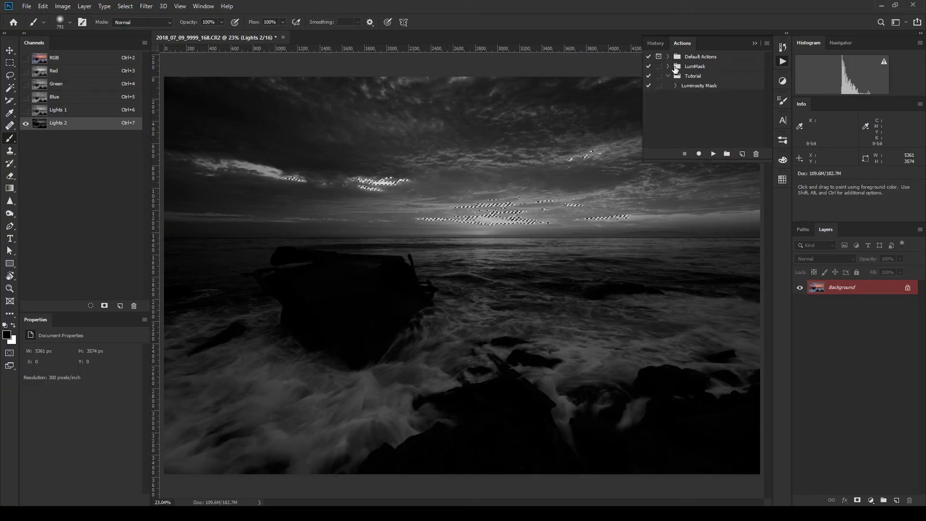
click(676, 86)
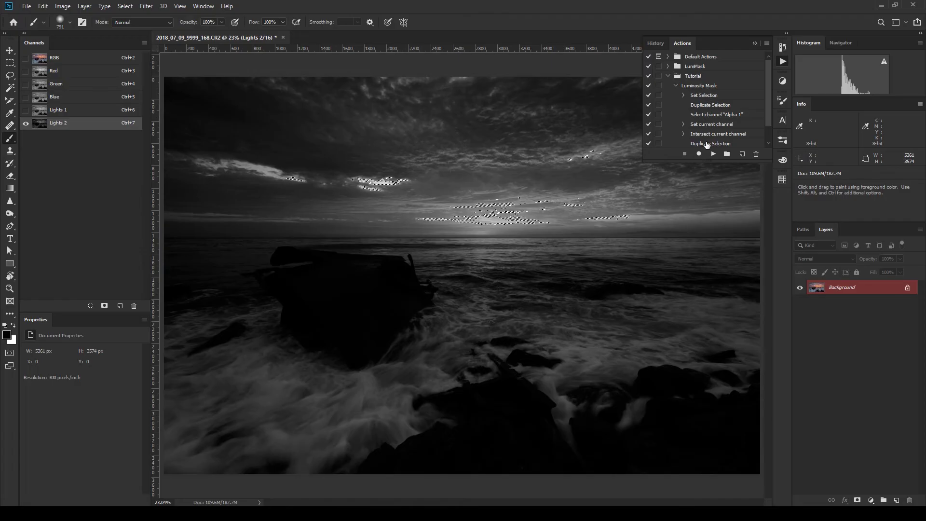
click(676, 86)
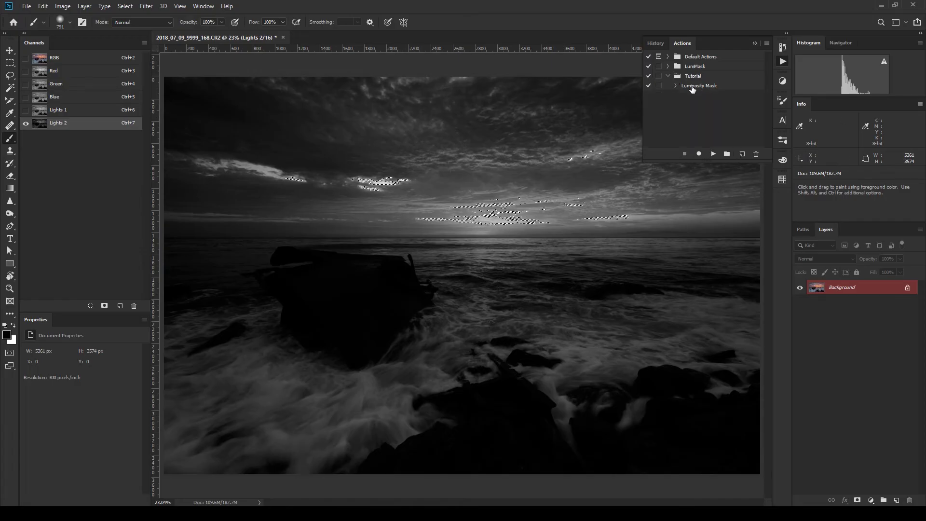
click(669, 76)
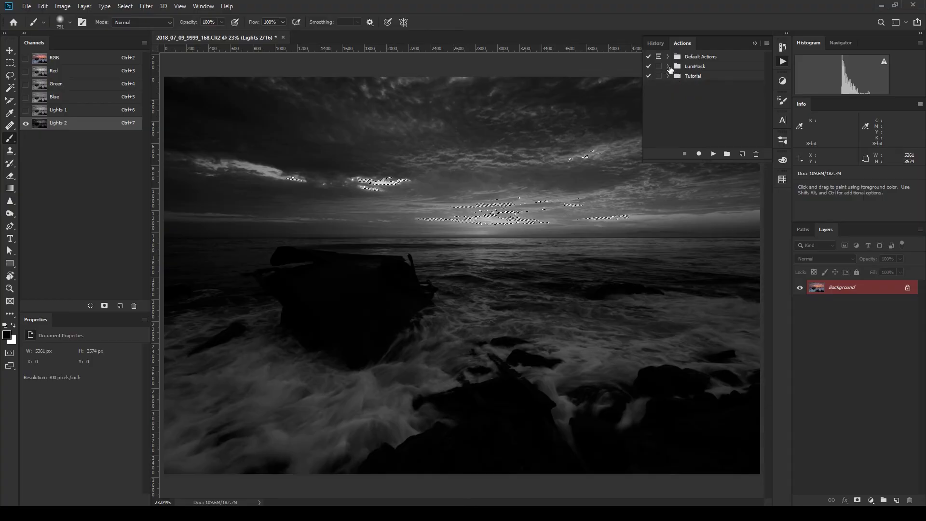
click(668, 66)
click(704, 77)
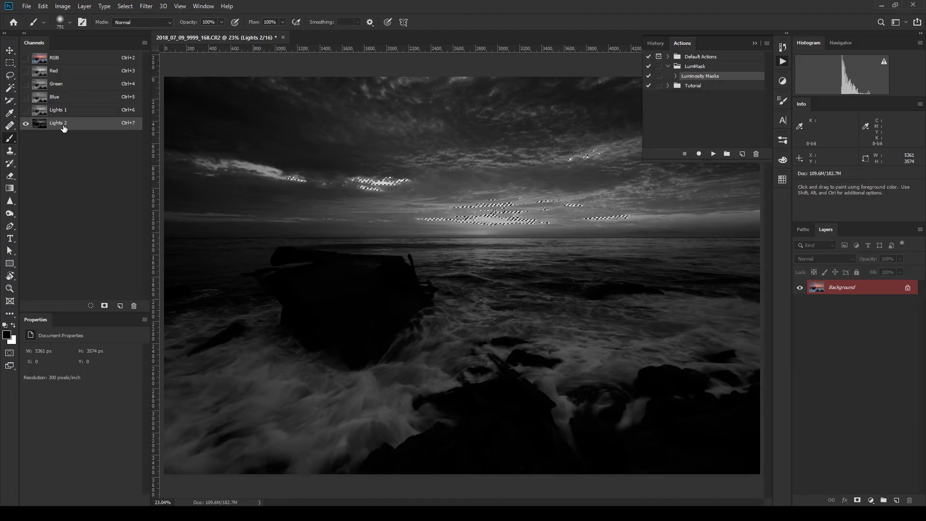
Delete the Lights 2 and Lights 1 channels and clear the remaining selection
click(133, 306)
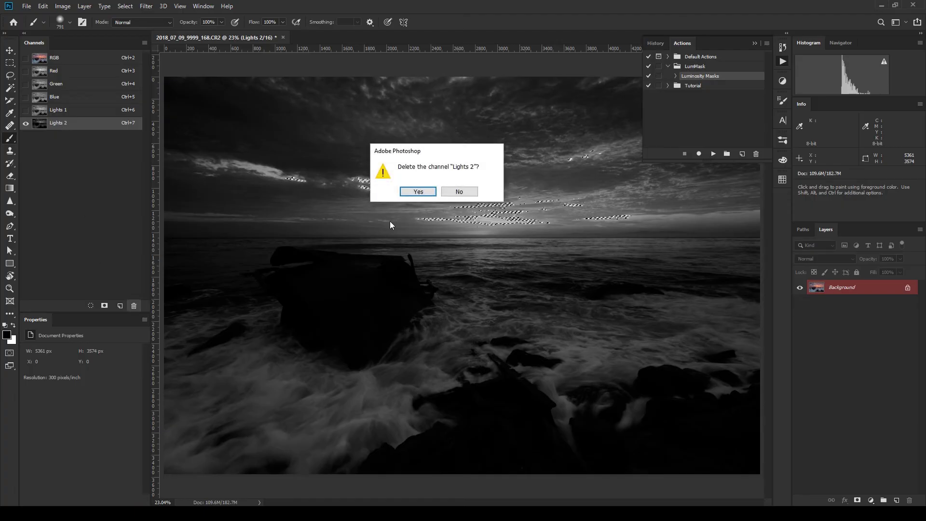
click(422, 190)
click(78, 114)
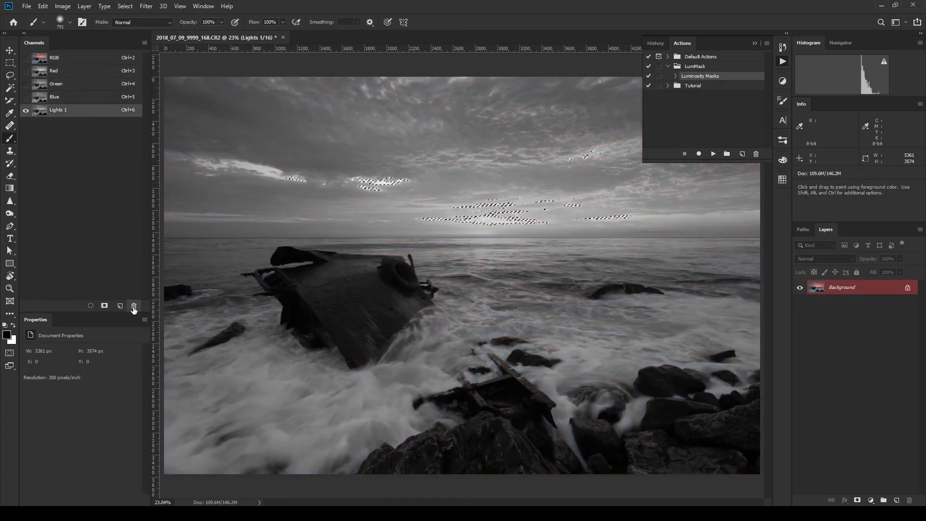
click(133, 305)
click(417, 191)
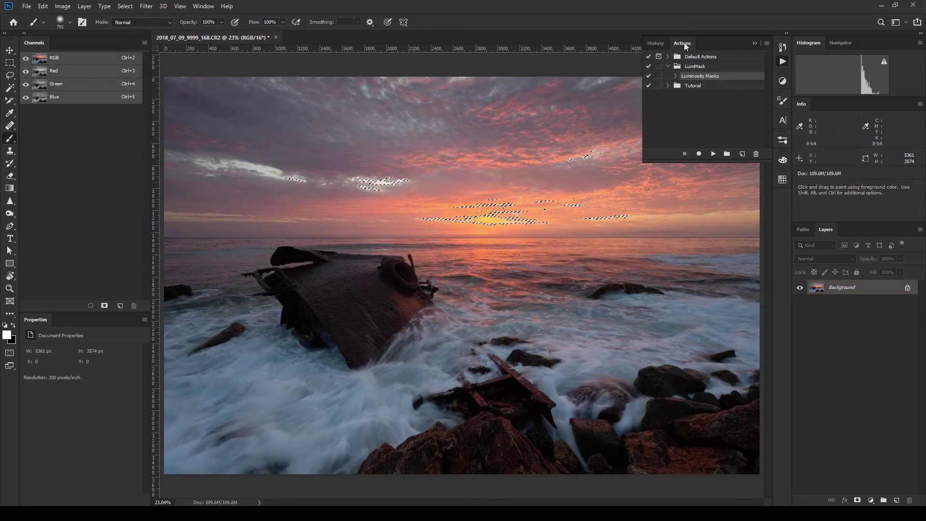
key(ctrl+d)
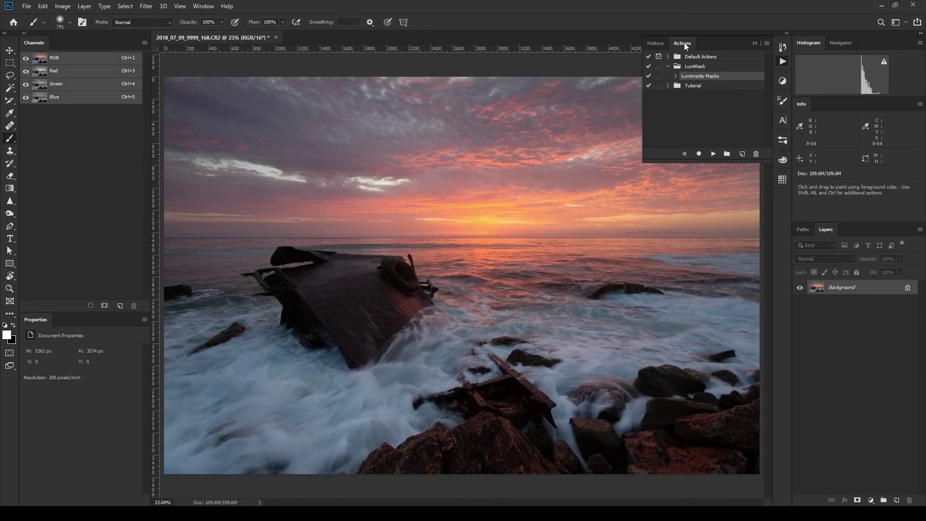
Run the Luminosity Masks action from the LumMask set to generate the full range of lights, darks and mids channels
click(767, 44)
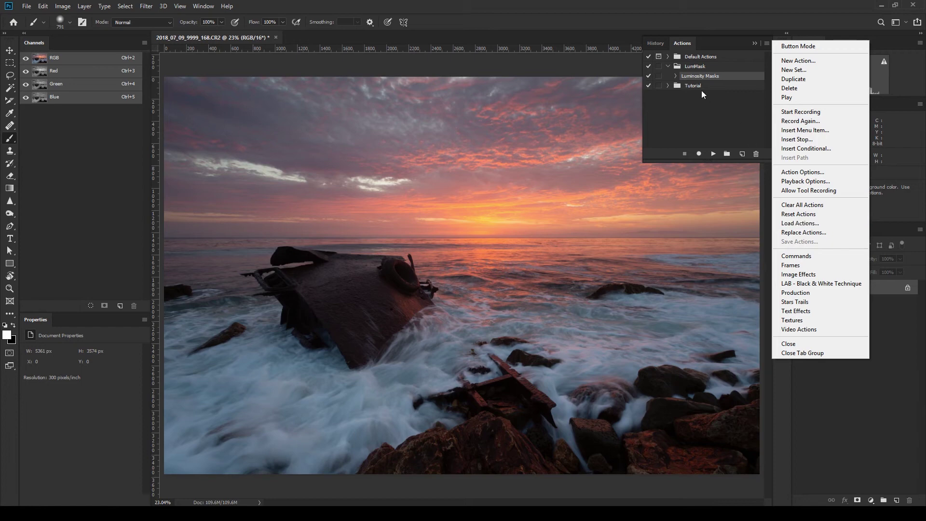
click(693, 76)
click(668, 67)
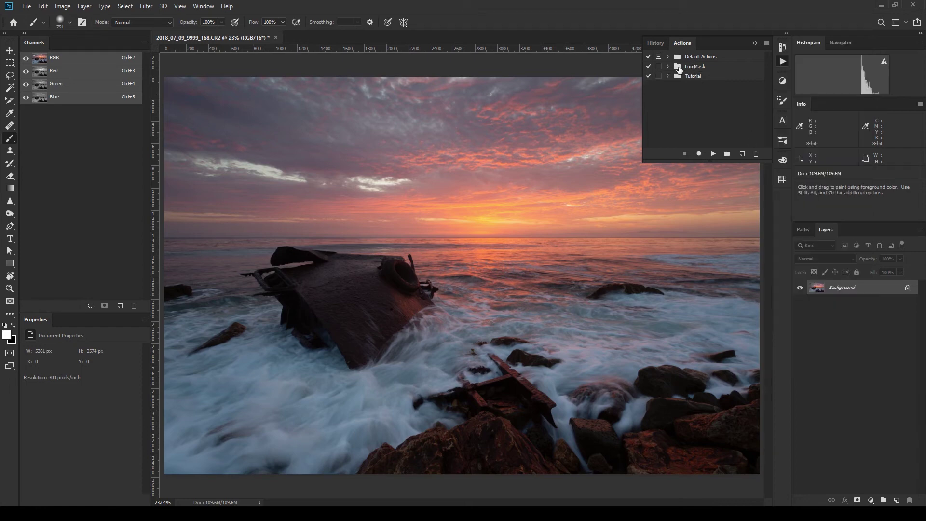
click(694, 69)
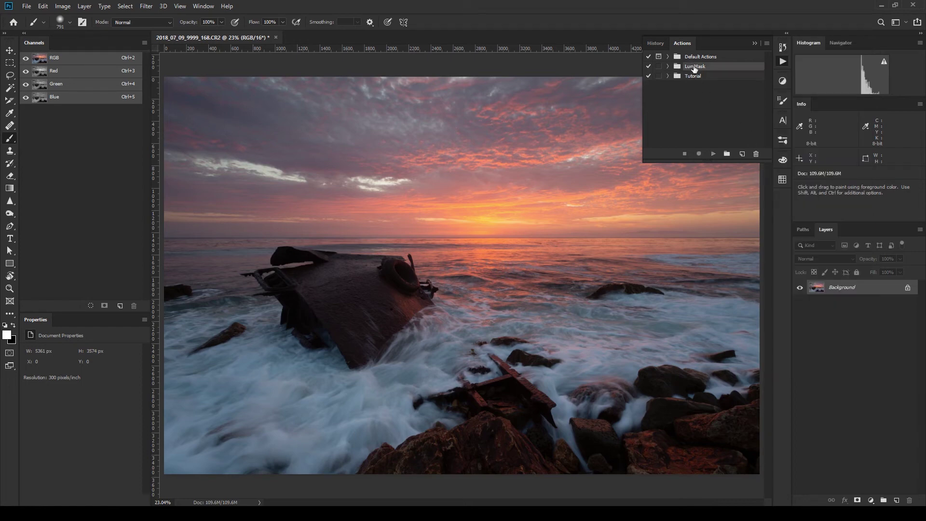
click(669, 66)
click(688, 77)
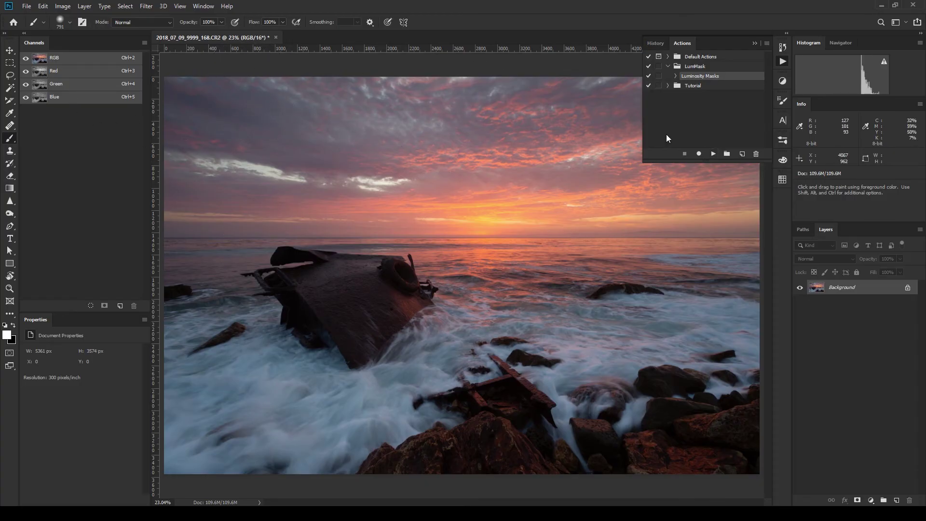
click(713, 154)
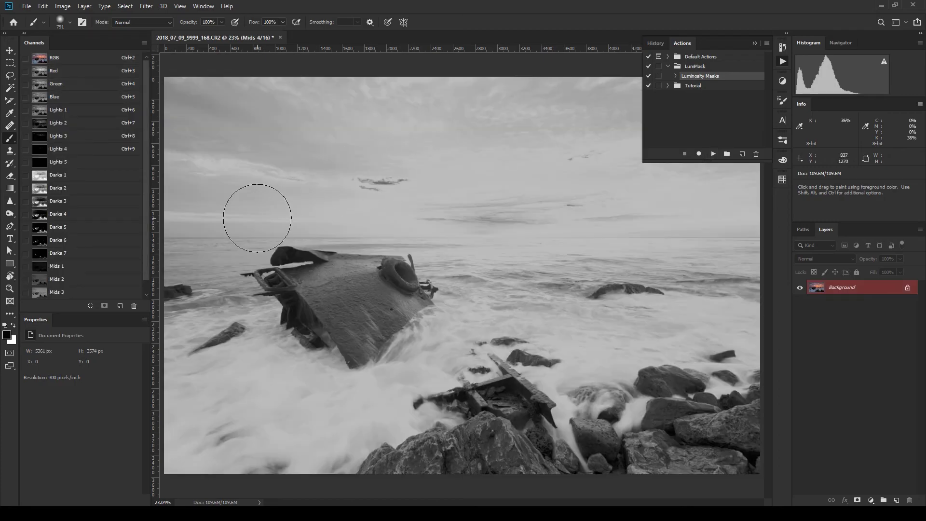
Examine the generated lights masks one by one, from Lights 1 through Lights 5
click(72, 114)
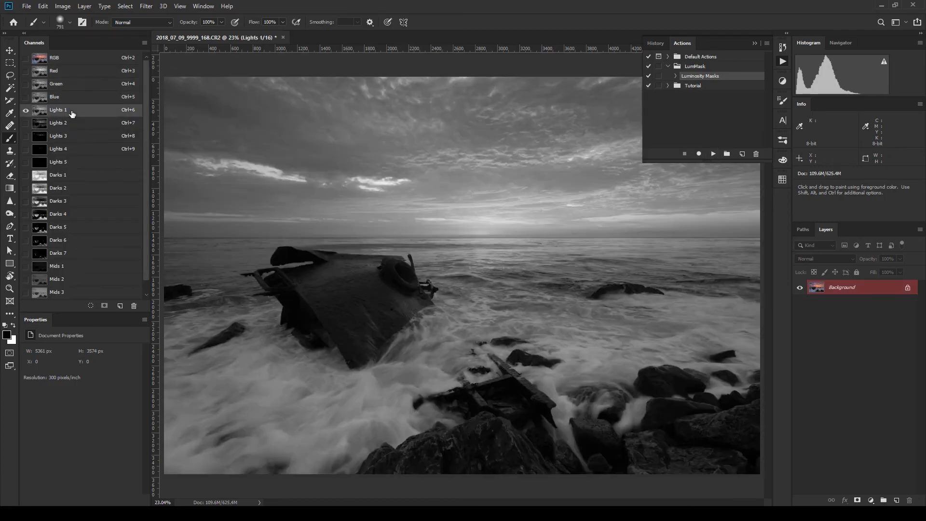
click(73, 124)
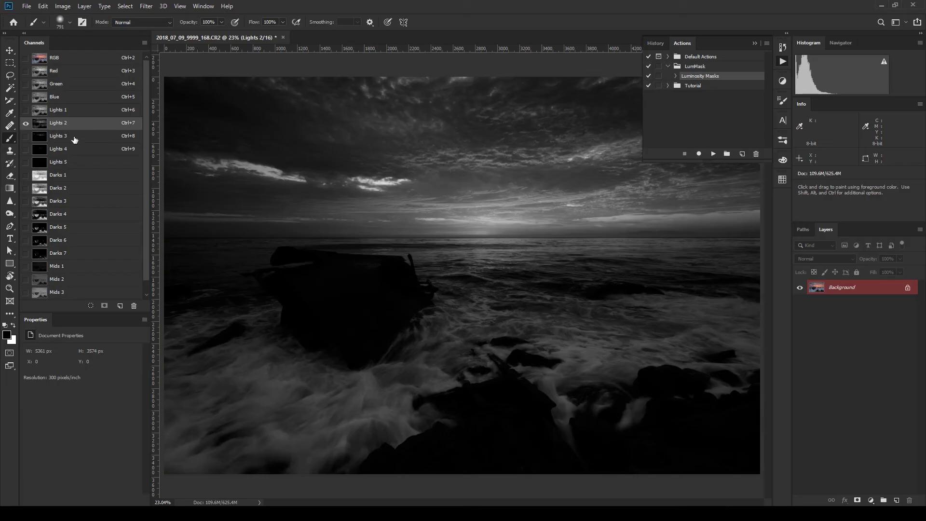
click(74, 139)
click(75, 150)
click(75, 164)
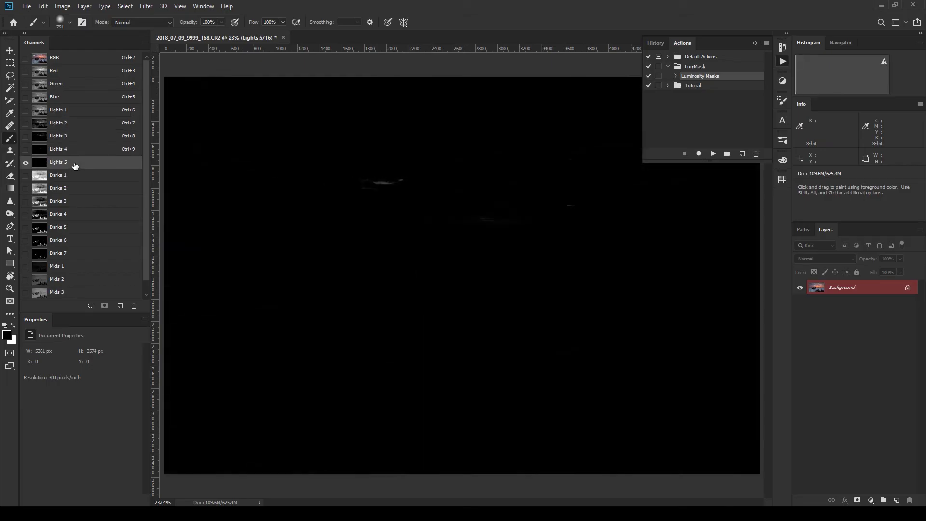
Examine the generated darks masks one by one, from Darks 1 through Darks 7
click(74, 178)
click(75, 190)
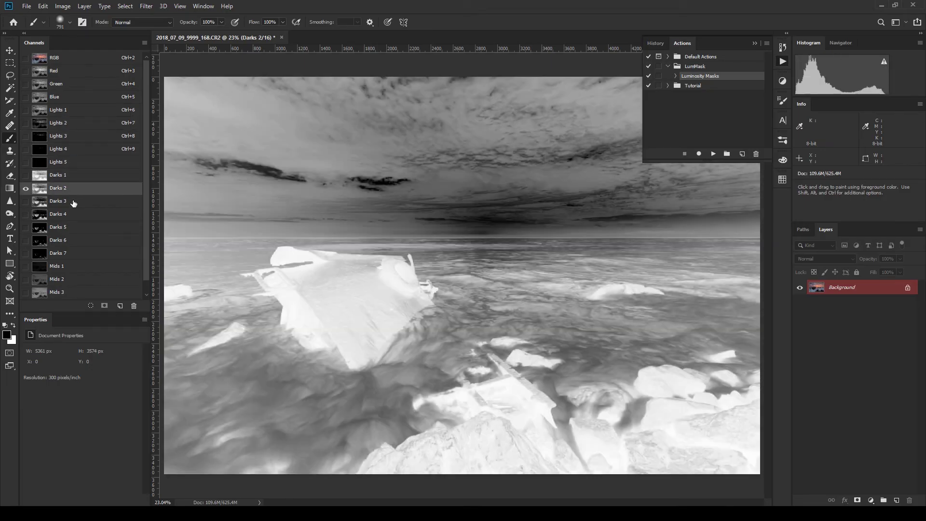
click(74, 203)
click(73, 214)
click(73, 229)
click(71, 242)
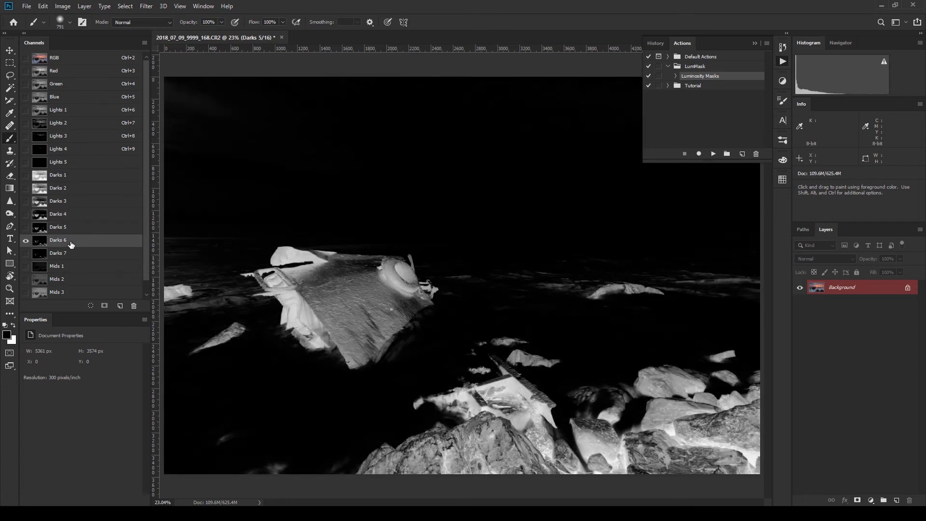
click(70, 257)
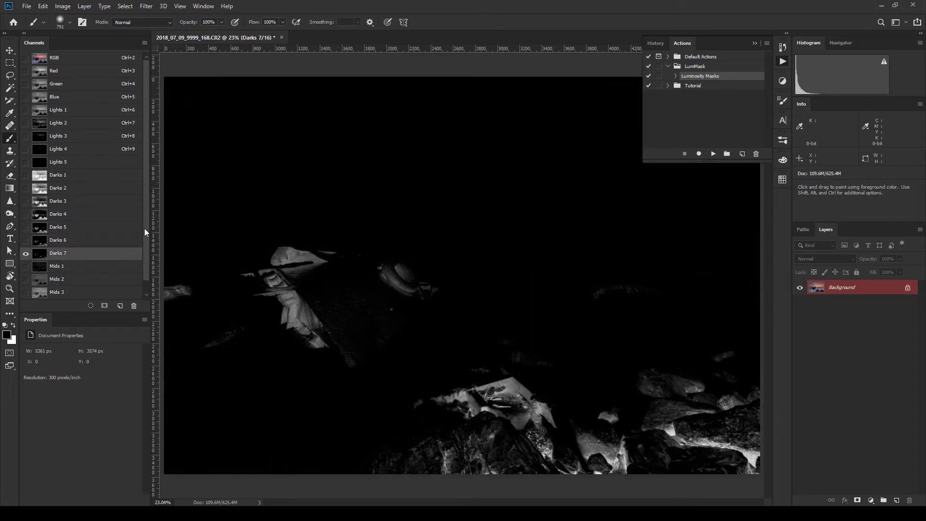
Examine the midtone masks Mids 1 through Mids 4 and review the complete list of channels
scroll(147, 273, down, 1)
click(75, 256)
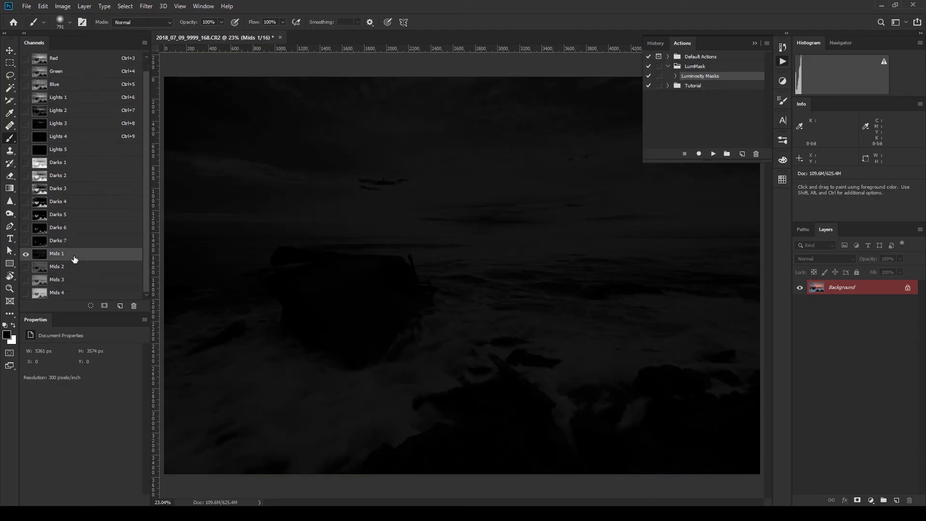
click(77, 267)
click(81, 281)
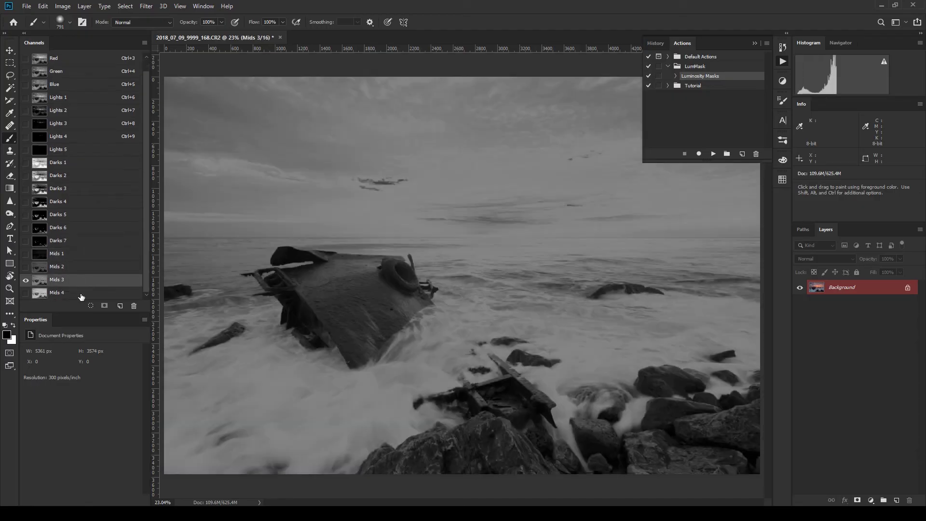
click(85, 294)
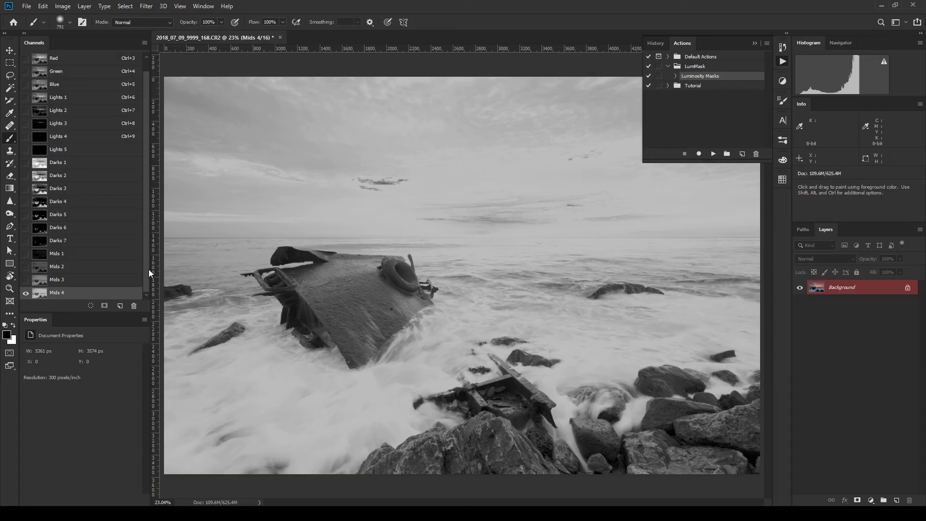
scroll(148, 246, up, 1)
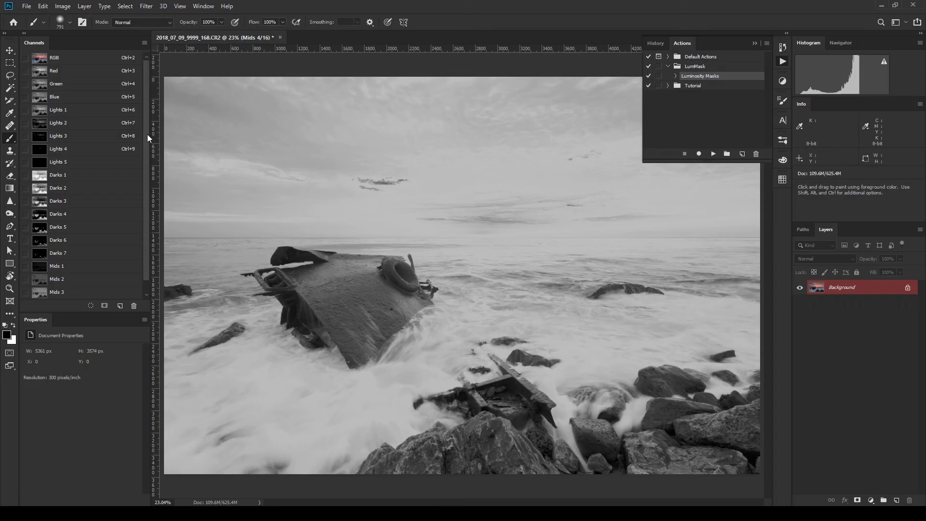
scroll(147, 144, down, 1)
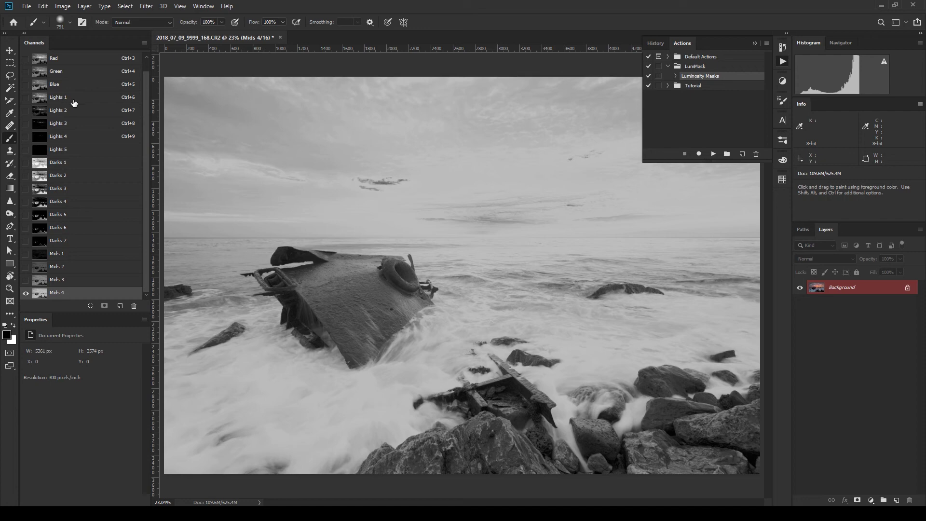
Select all the luminosity mask channels together, from Lights 1 through Mids 4
click(58, 97)
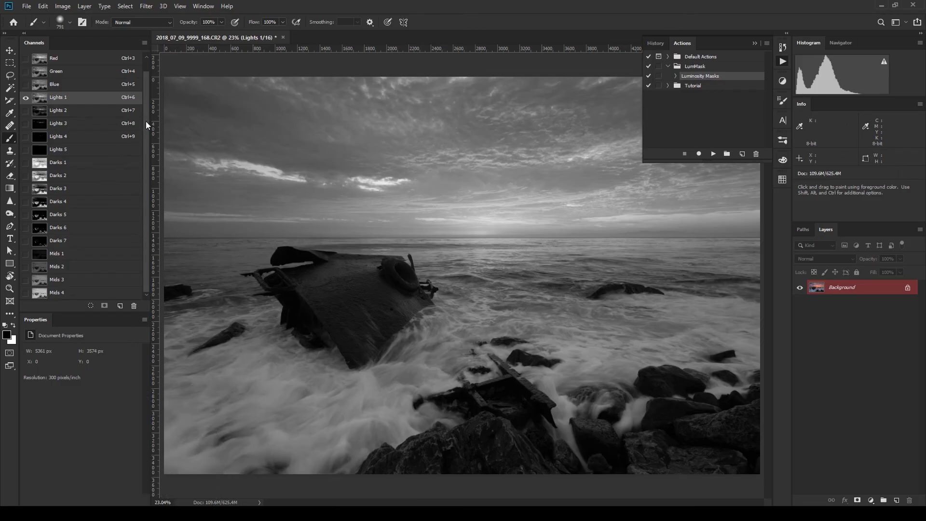
drag(146, 121, 146, 105)
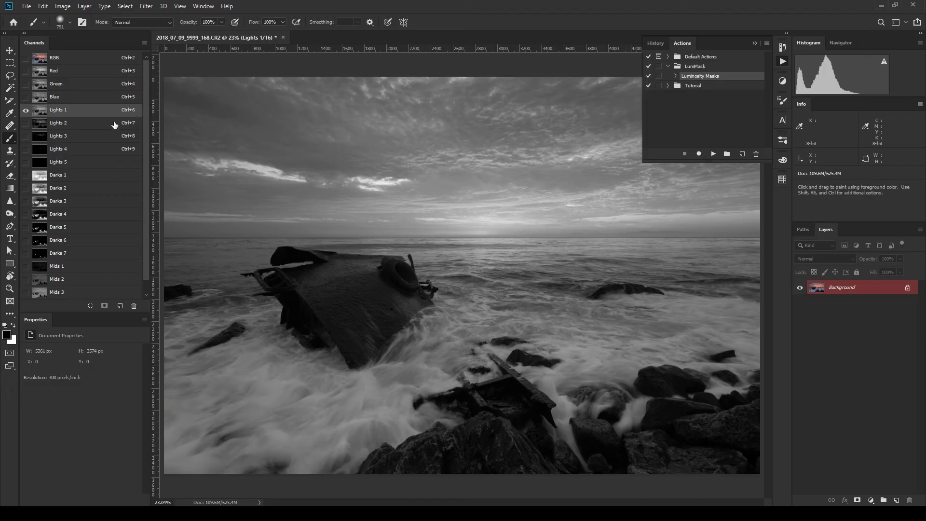
shift+click(83, 123)
shift+click(78, 137)
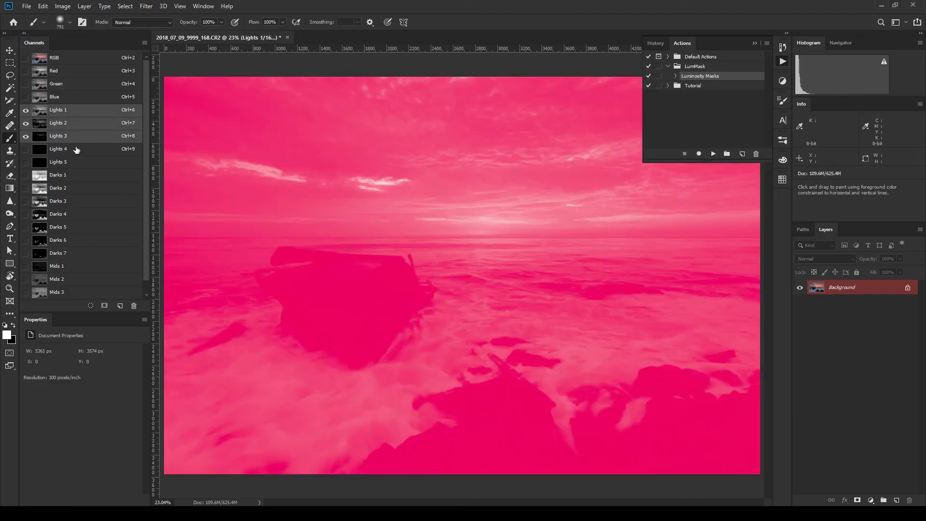
shift+click(76, 149)
shift+click(75, 165)
shift+click(71, 190)
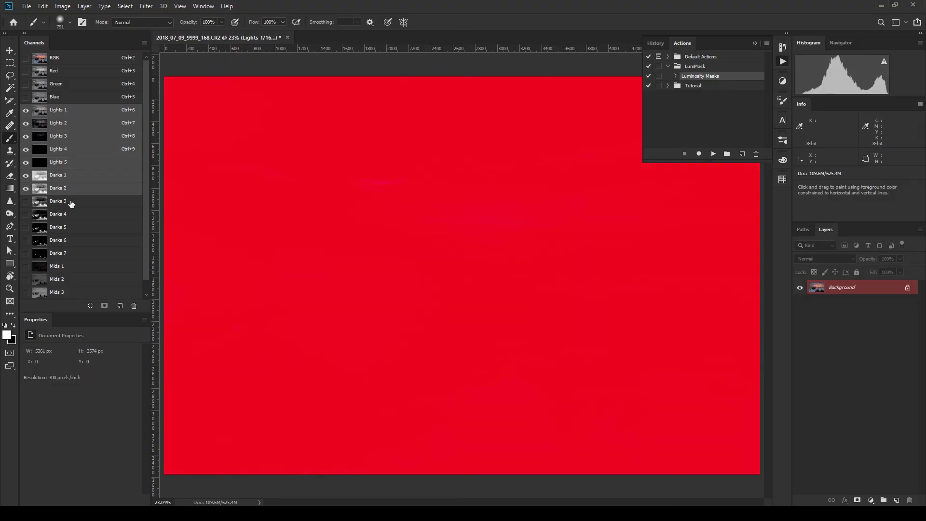
shift+click(72, 202)
shift+click(75, 215)
shift+click(76, 228)
shift+click(76, 240)
shift+click(77, 253)
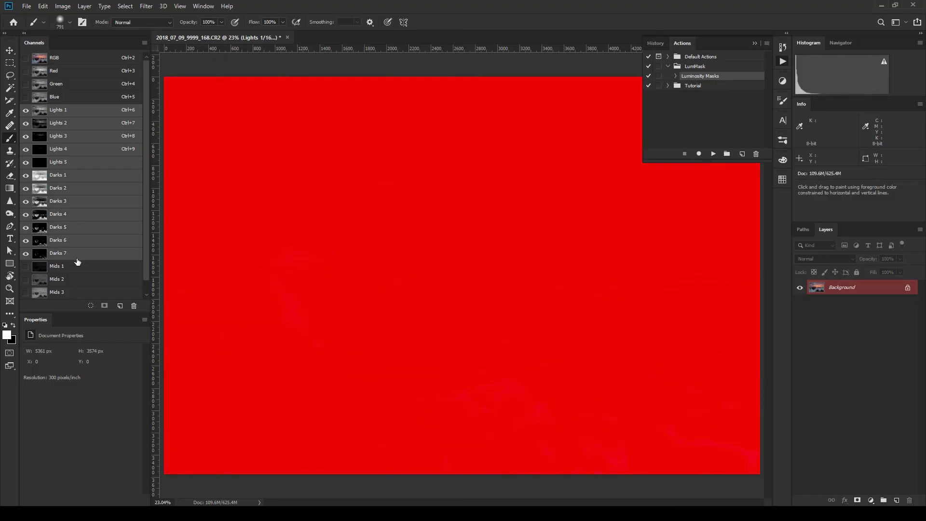
shift+click(78, 266)
shift+click(78, 279)
shift+click(79, 292)
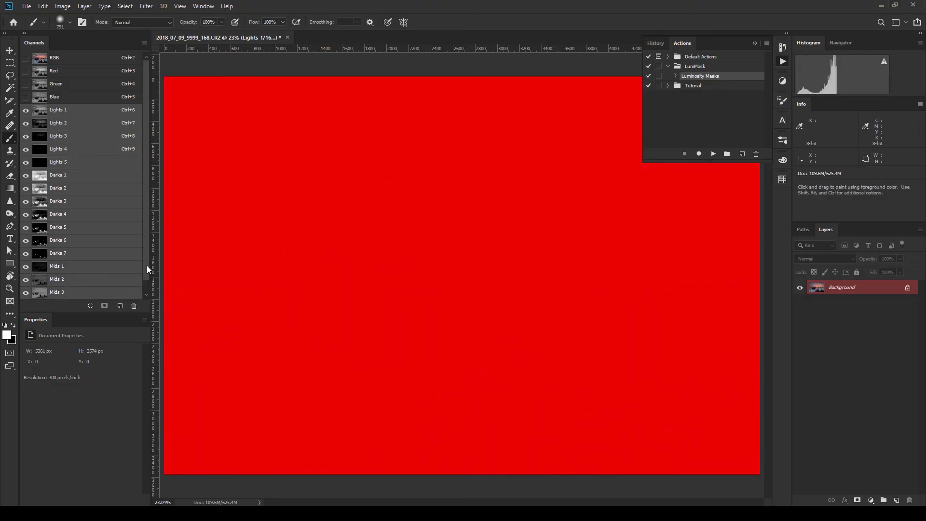
scroll(147, 266, down, 1)
shift+click(122, 293)
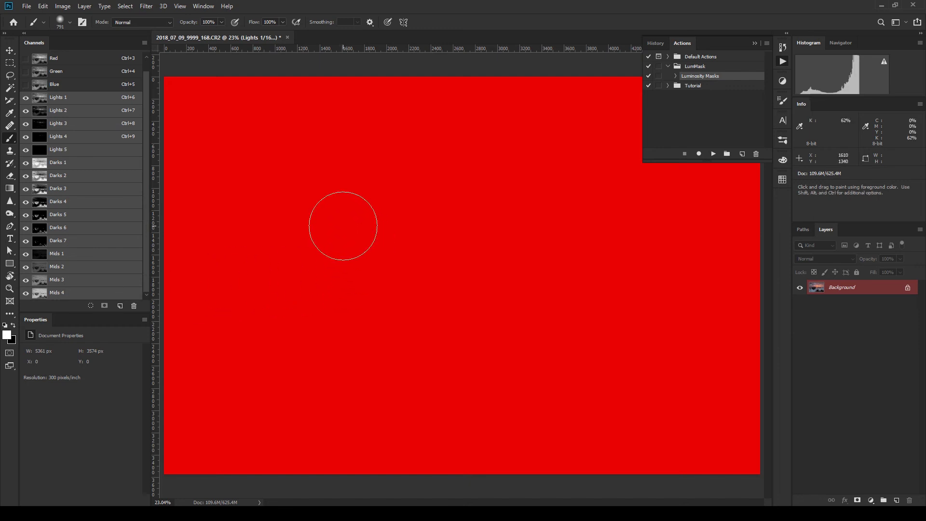
Compare the Lights 4, Lights 3, Darks 3, Darks 5 and Darks 4 masks individually to judge which tones they isolate
click(72, 136)
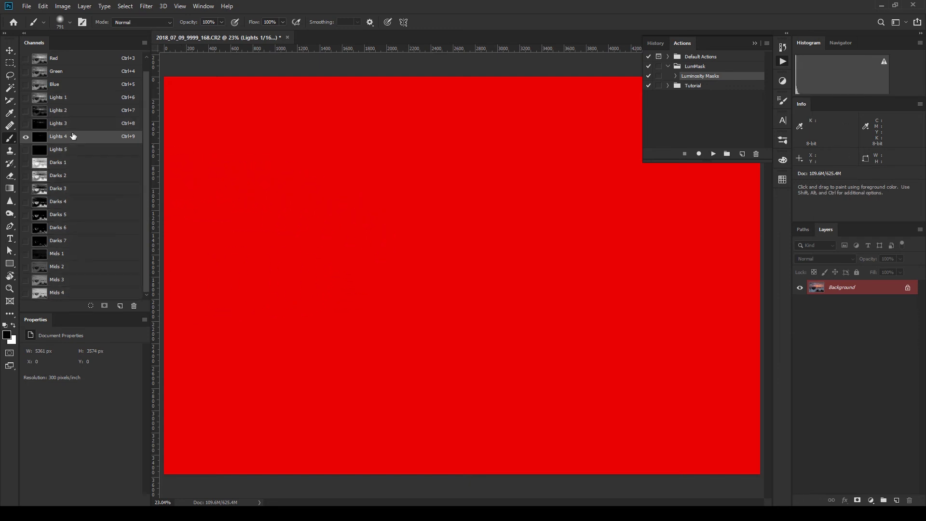
click(70, 124)
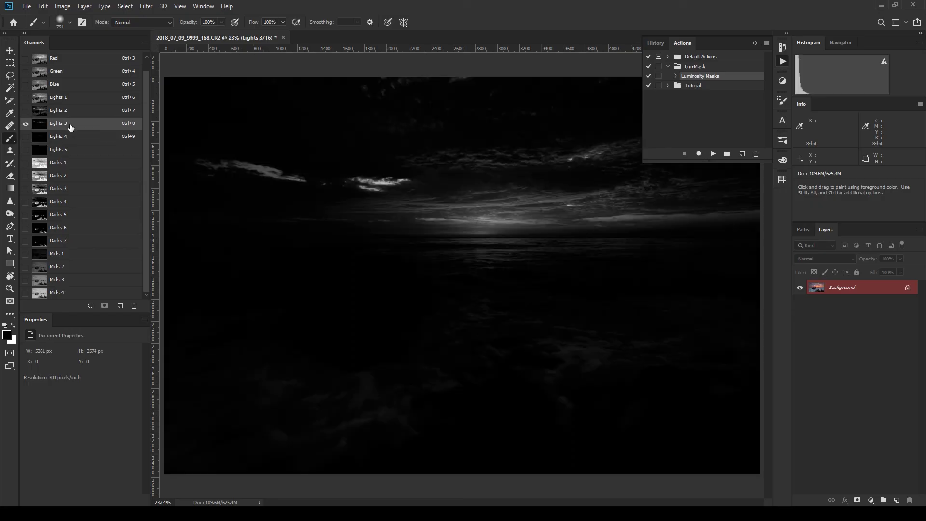
click(63, 189)
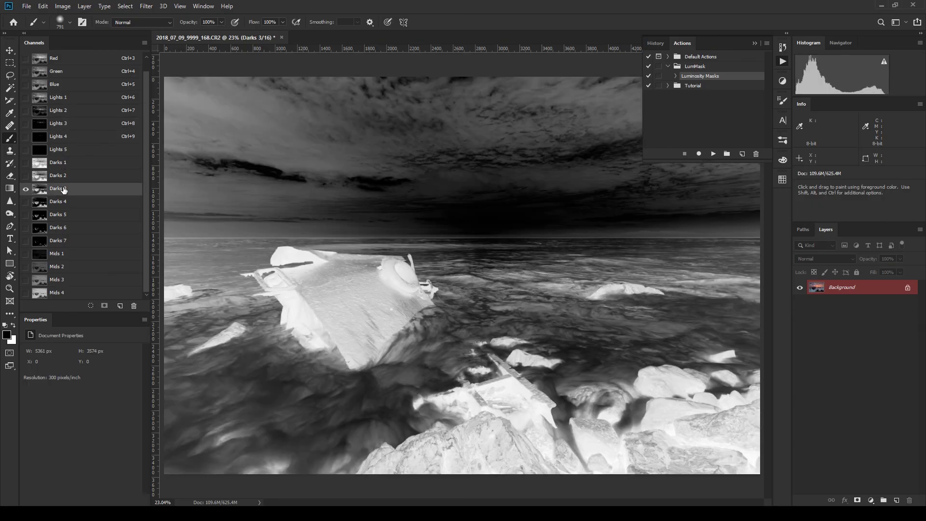
click(71, 219)
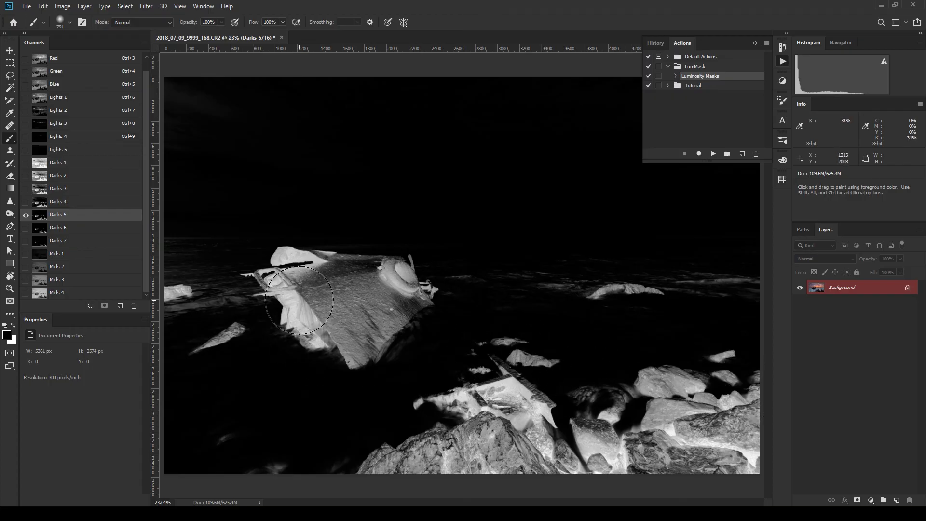
click(62, 207)
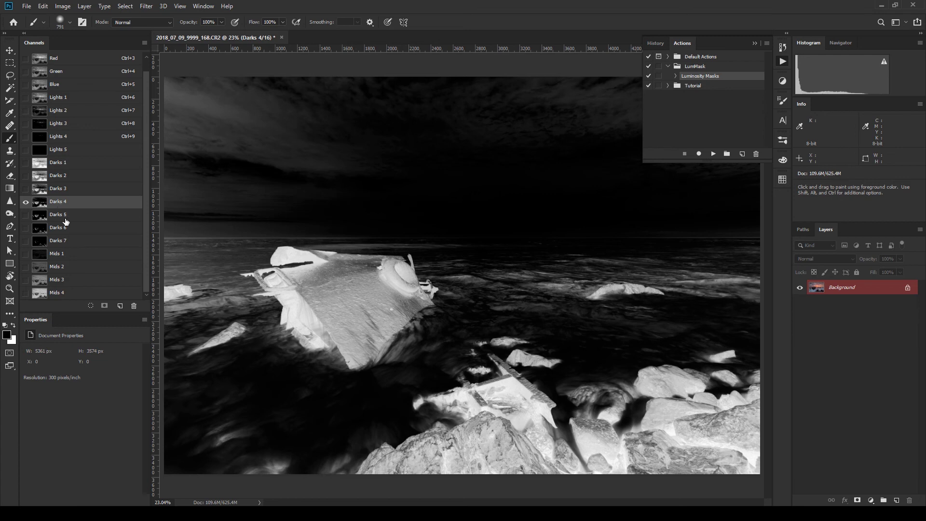
Load the Darks 5 channel as a selection and add a Curves adjustment layer masked by it
click(64, 220)
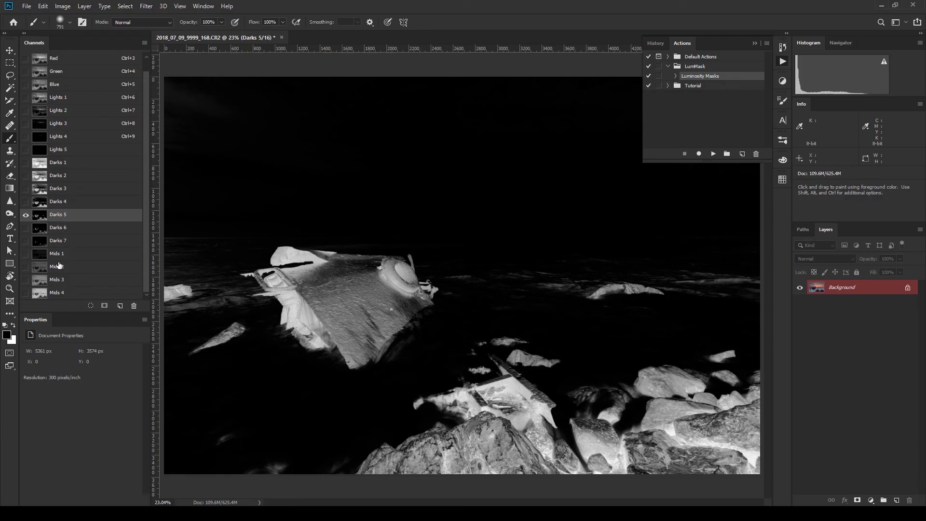
click(89, 306)
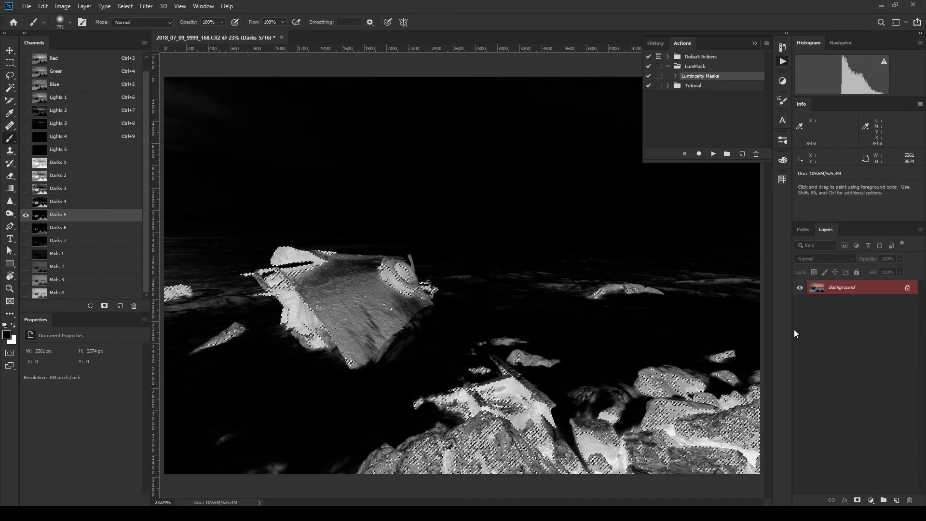
click(871, 500)
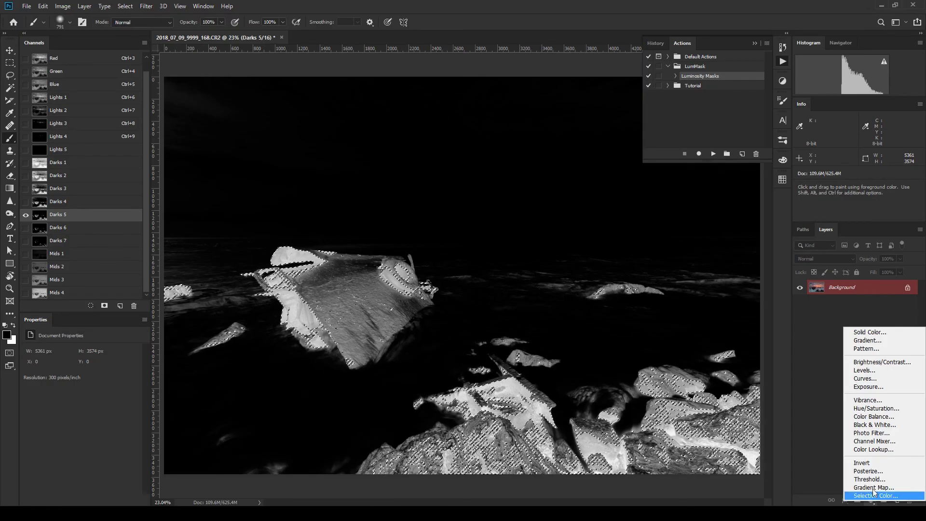
click(877, 379)
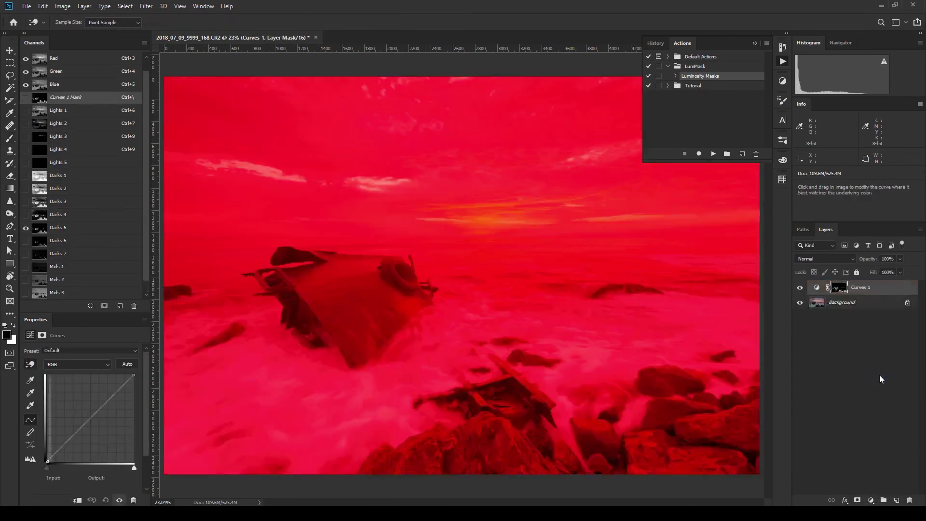
Select the layer mask of the Curves 1 layer and display it on its own in the canvas
key(b)
click(839, 288)
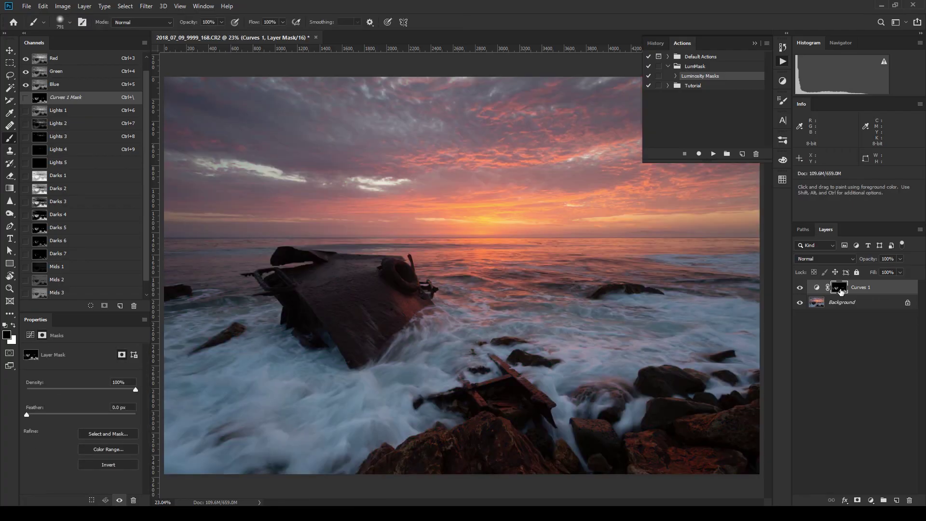
alt+click(840, 289)
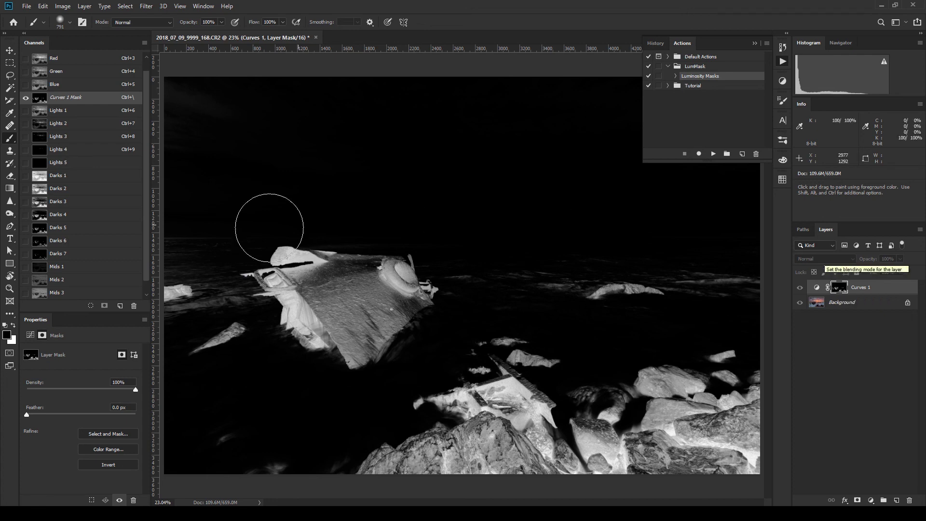
Brighten the masked dark areas by raising the Curves 1 RGB curve at input 93 to output 131
click(817, 288)
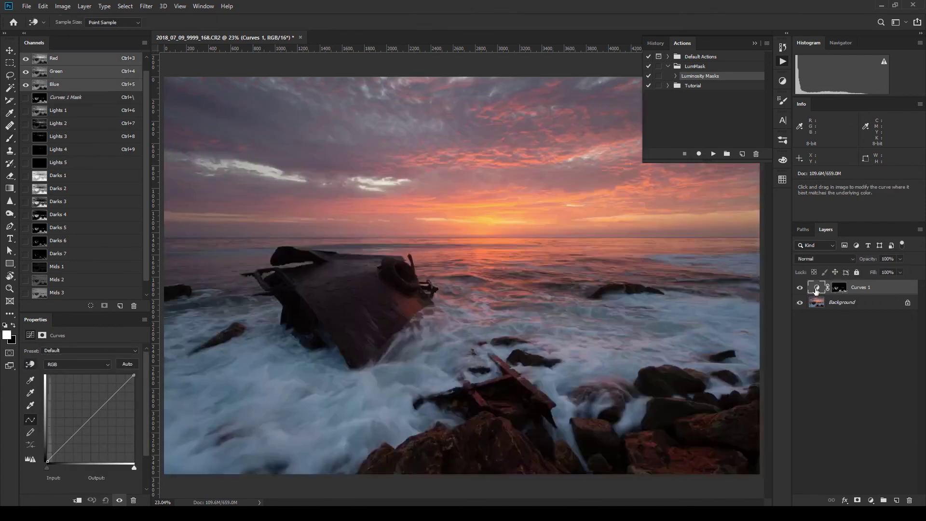
mouse_move(86, 423)
mouse_down()
mouse_move(68, 401)
mouse_move(87, 415)
mouse_move(70, 405)
mouse_move(86, 416)
mouse_move(70, 406)
mouse_move(78, 418)
mouse_up()
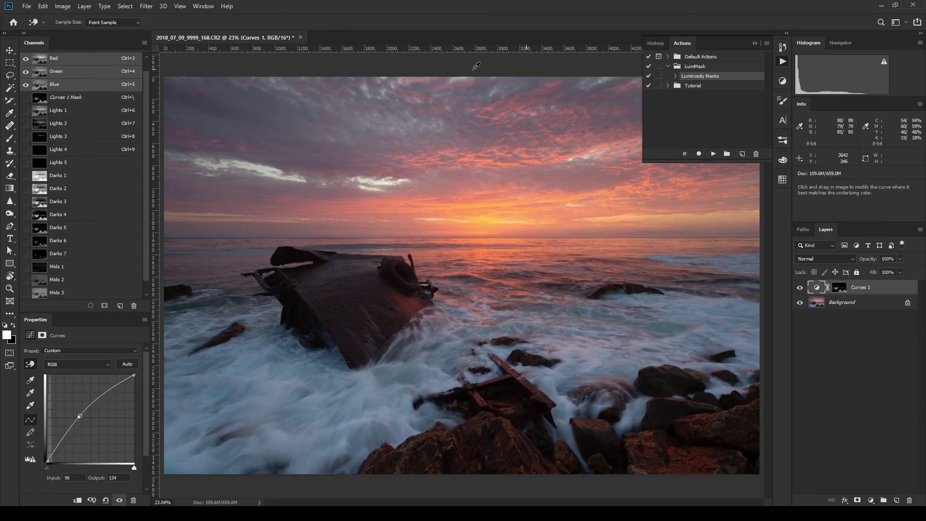
key(ctrl+z)
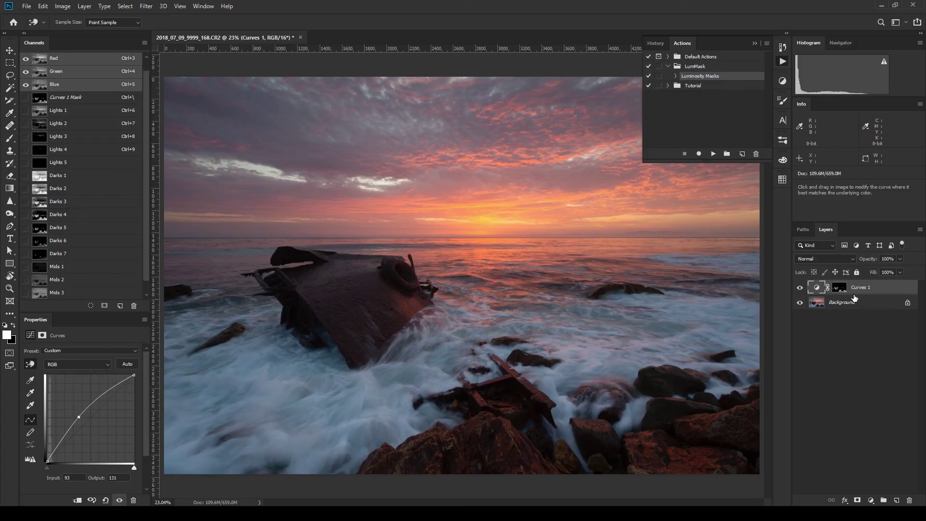
Temporarily disable and re-enable the Curves 1 layer mask to compare the adjustment with and without it
shift+click(840, 288)
key(b)
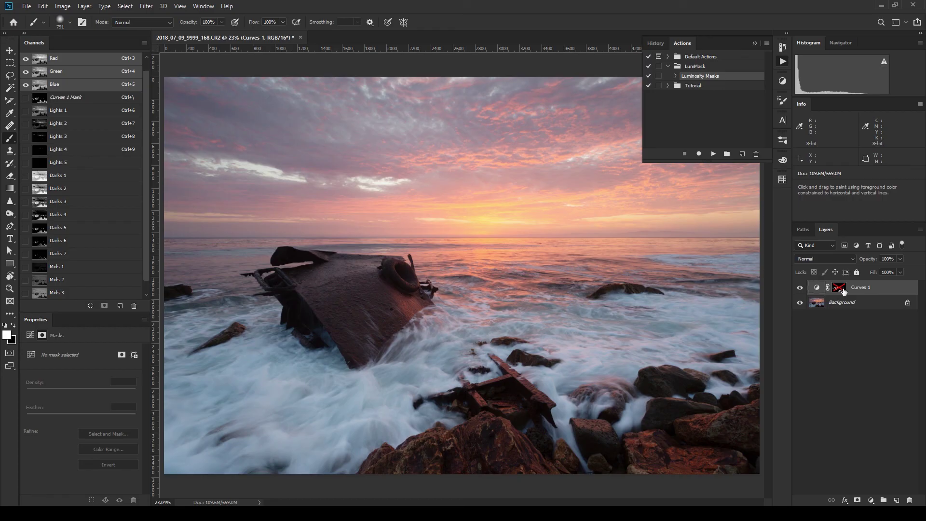
shift+click(843, 291)
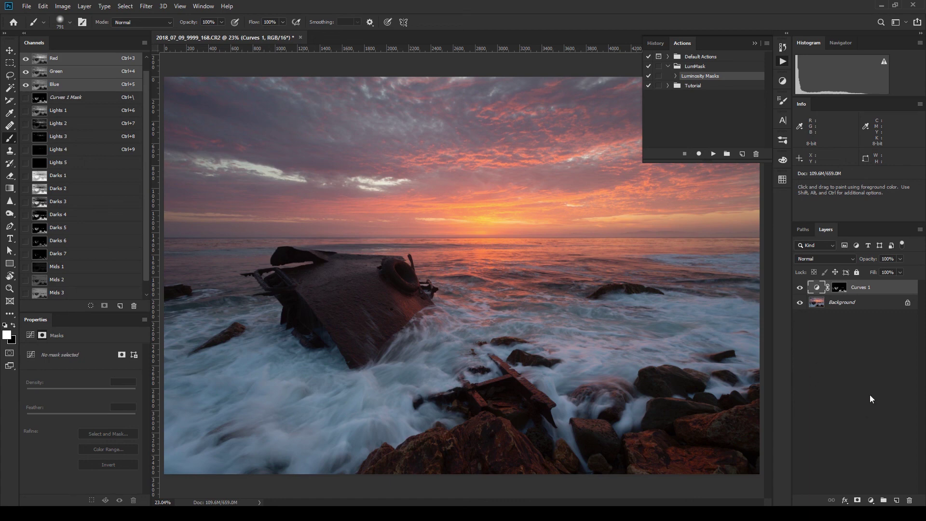
Collapse the Actions panel to uncover the image and bring the midtone masks into view
click(753, 43)
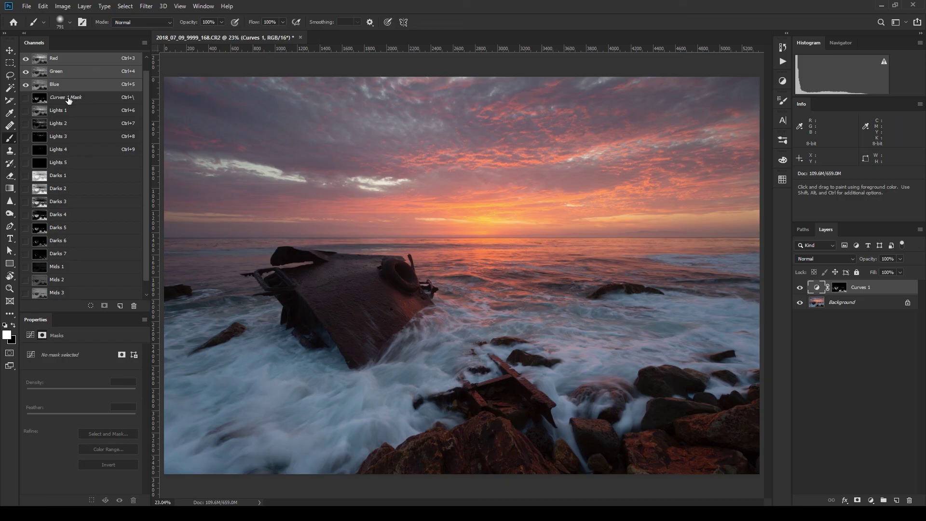
scroll(147, 107, down, 1)
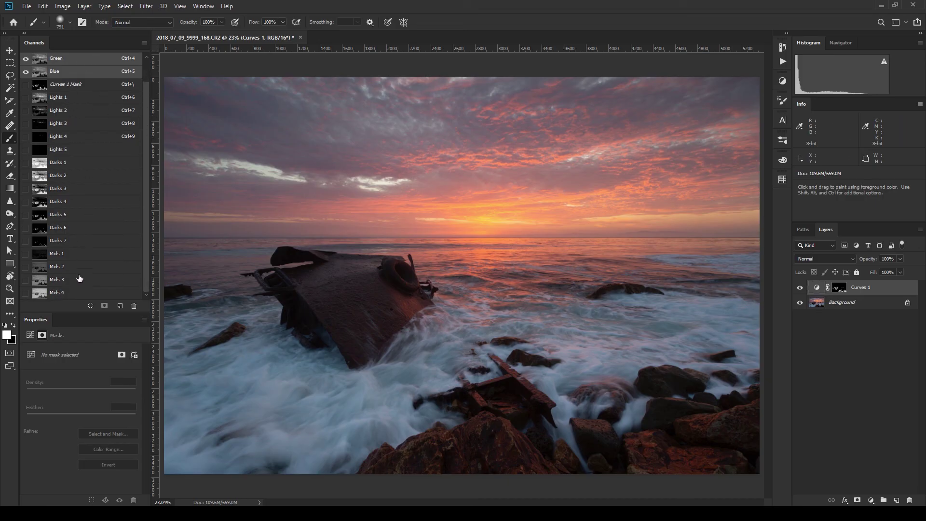